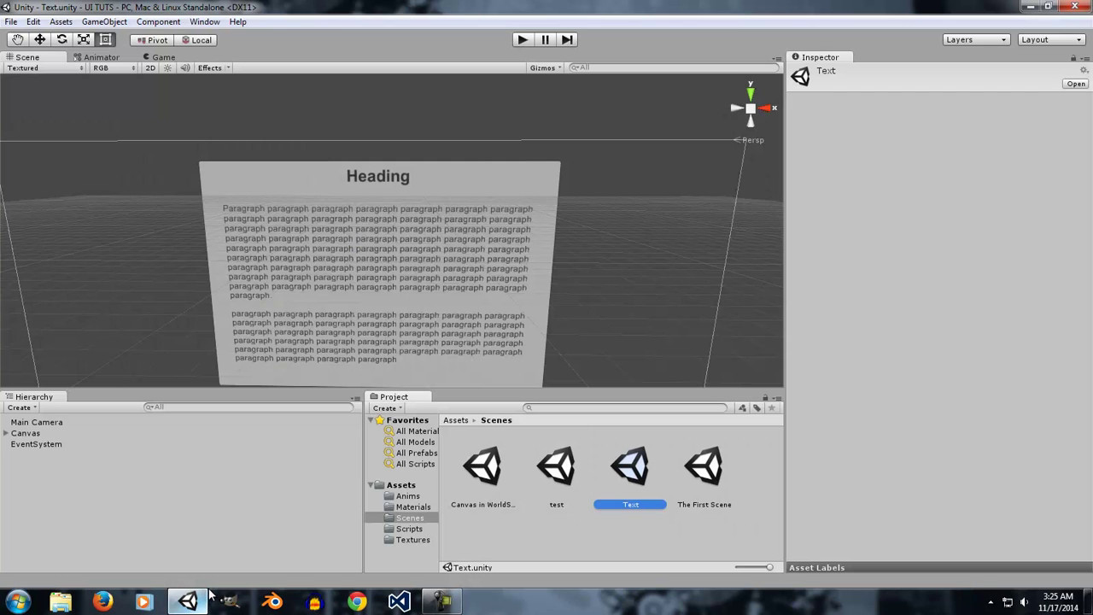
Expand the Canvas and Panel hierarchy and examine the settings of the paragraph and heading Text objects.
left_click(25, 434)
left_click(7, 434)
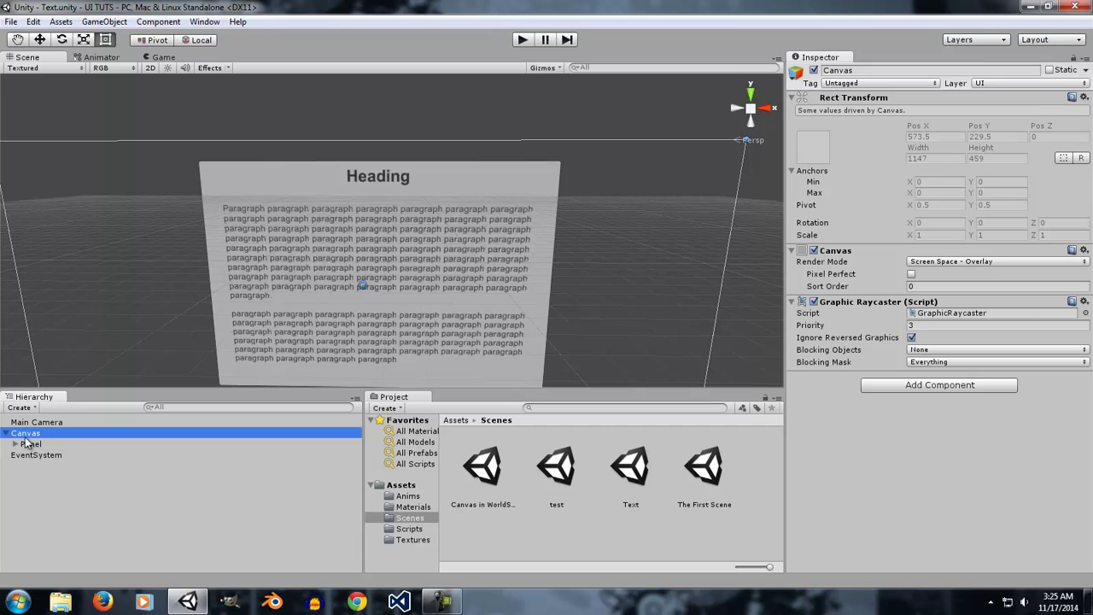
left_click(17, 444)
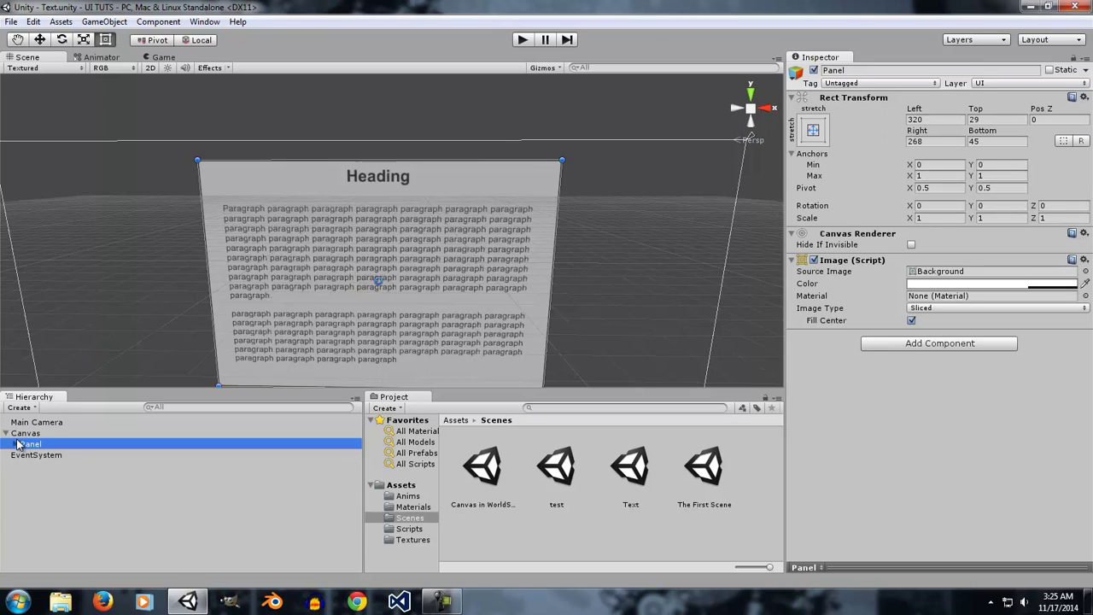
left_click(15, 444)
left_click(29, 456)
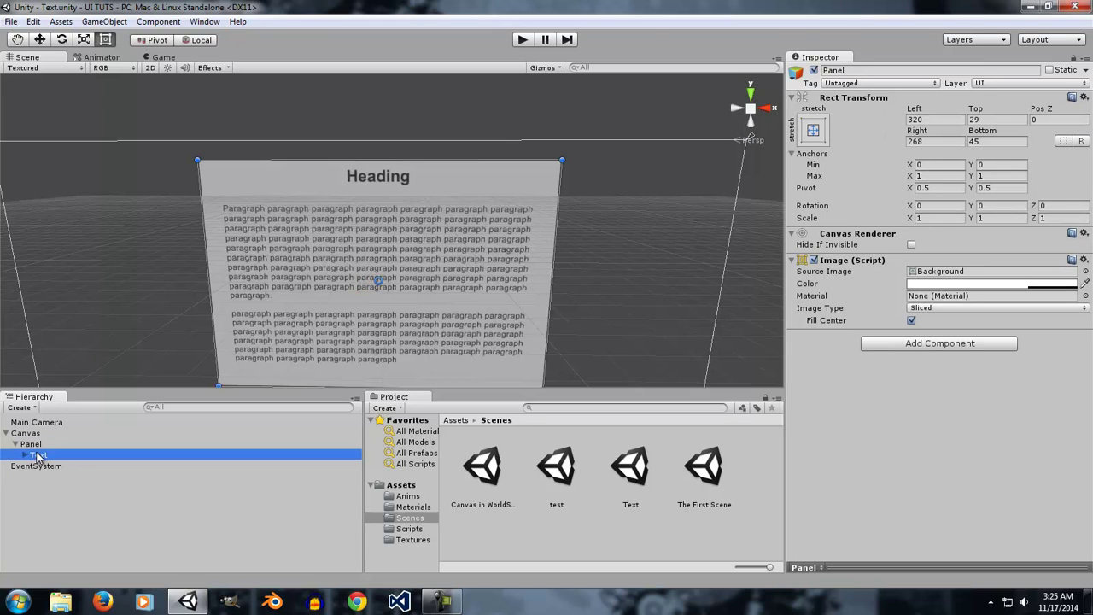
left_click(24, 455)
left_click(47, 466)
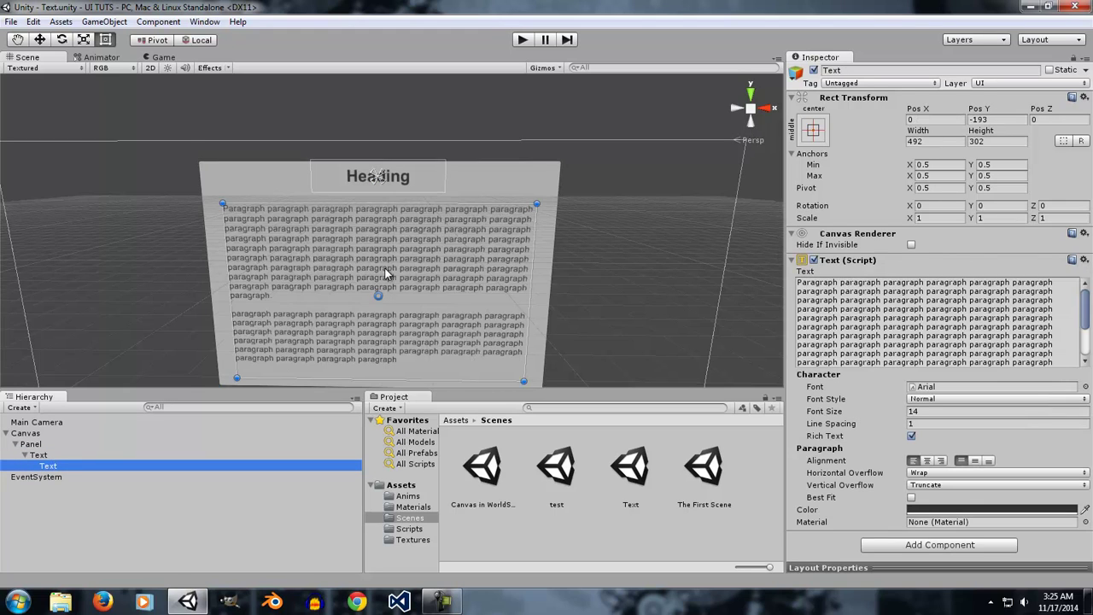
left_click(48, 456)
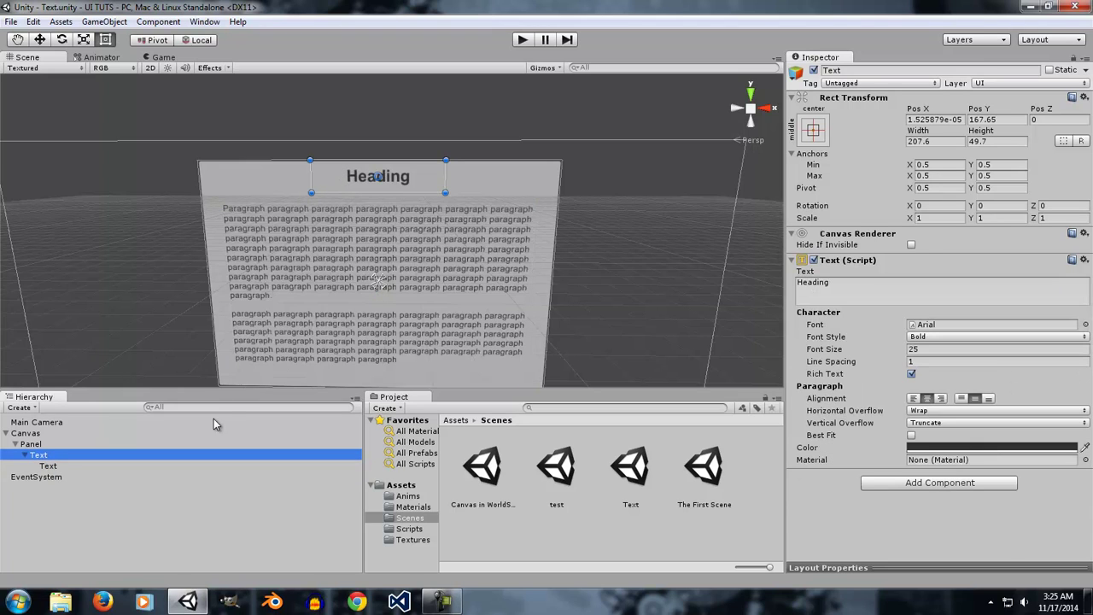
left_click(58, 506)
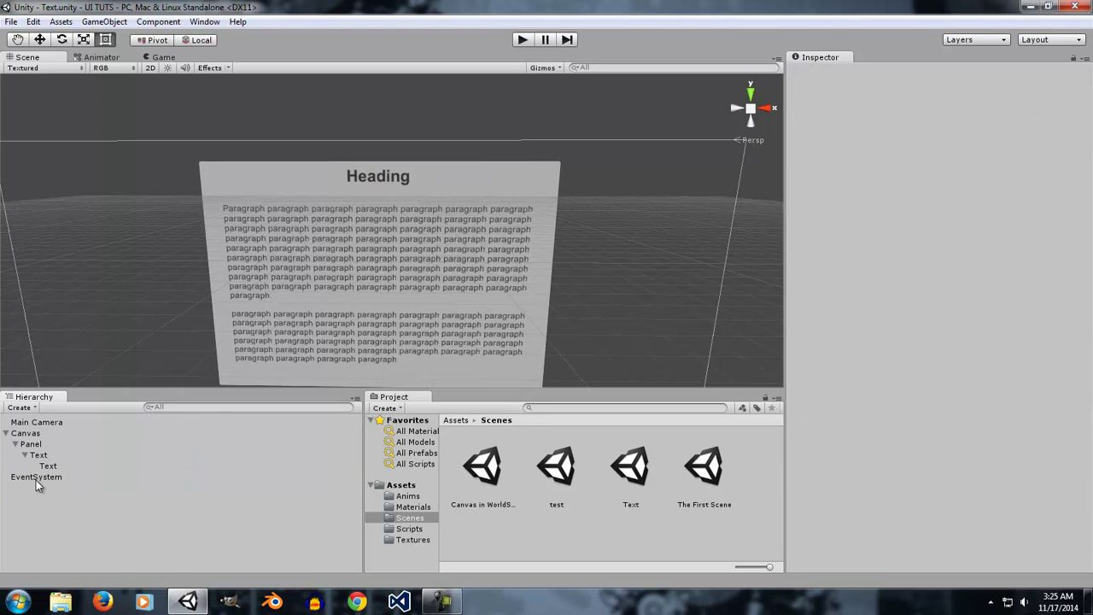
Examine the different places that offer creating a UI Text object.
right_click(37, 498)
mouse_move(70, 459)
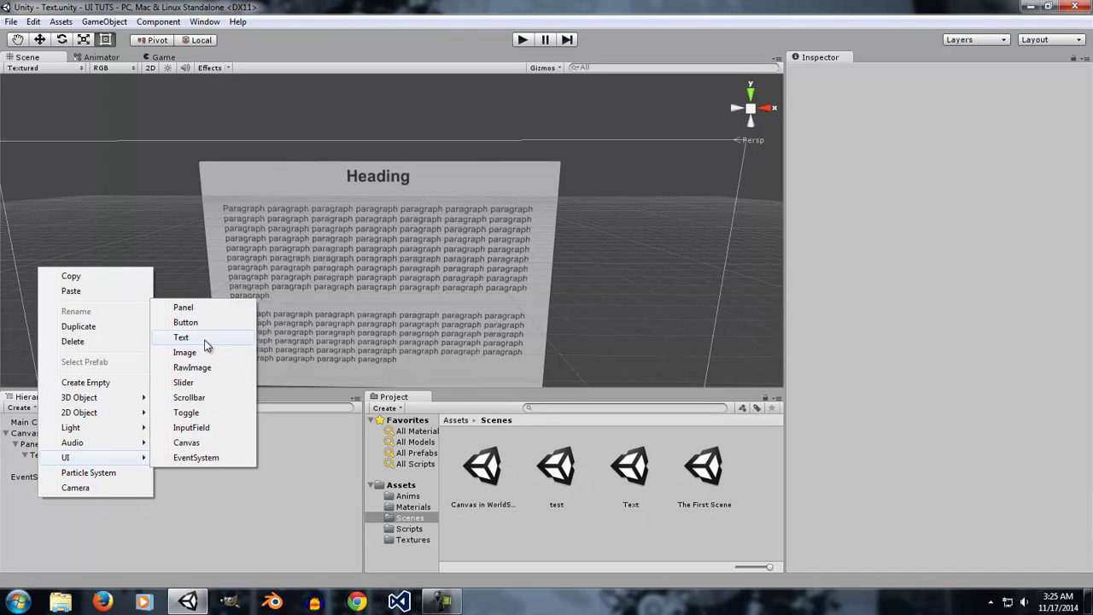
left_click(158, 526)
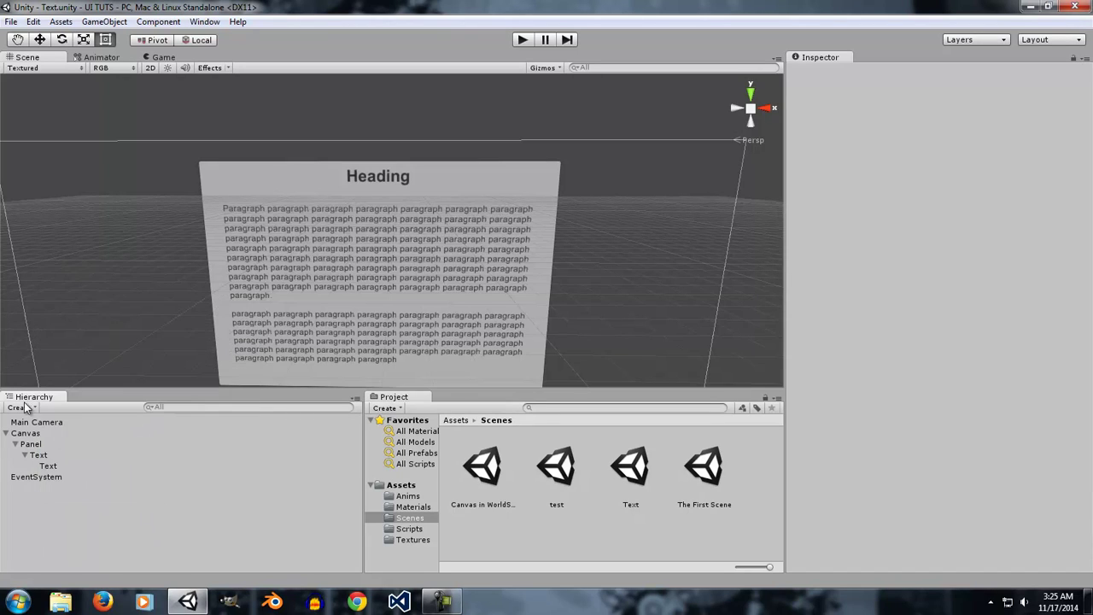
left_click(26, 408)
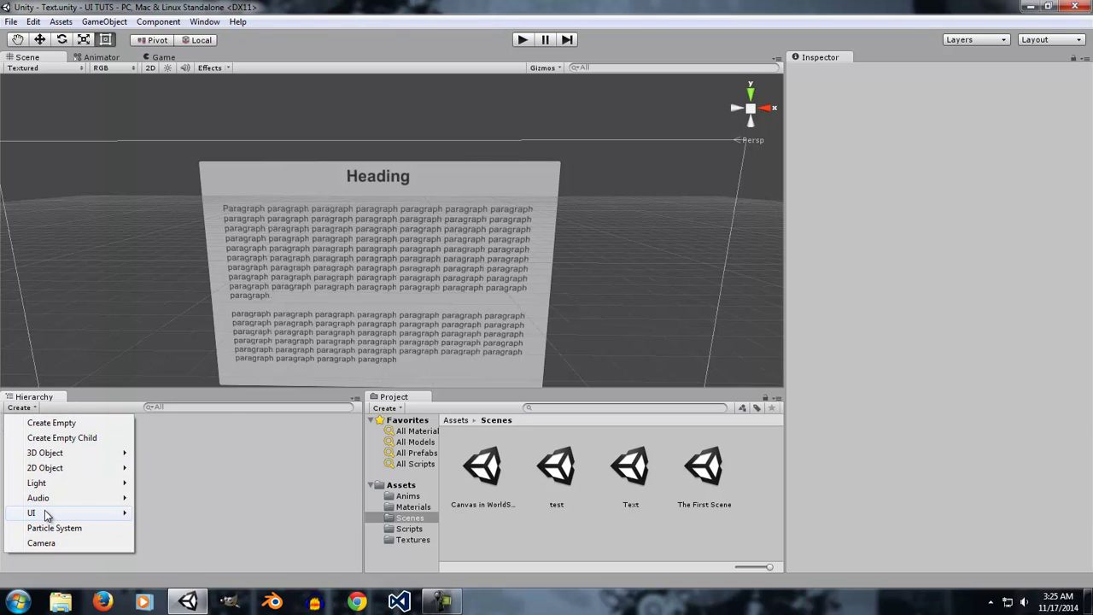
mouse_move(48, 515)
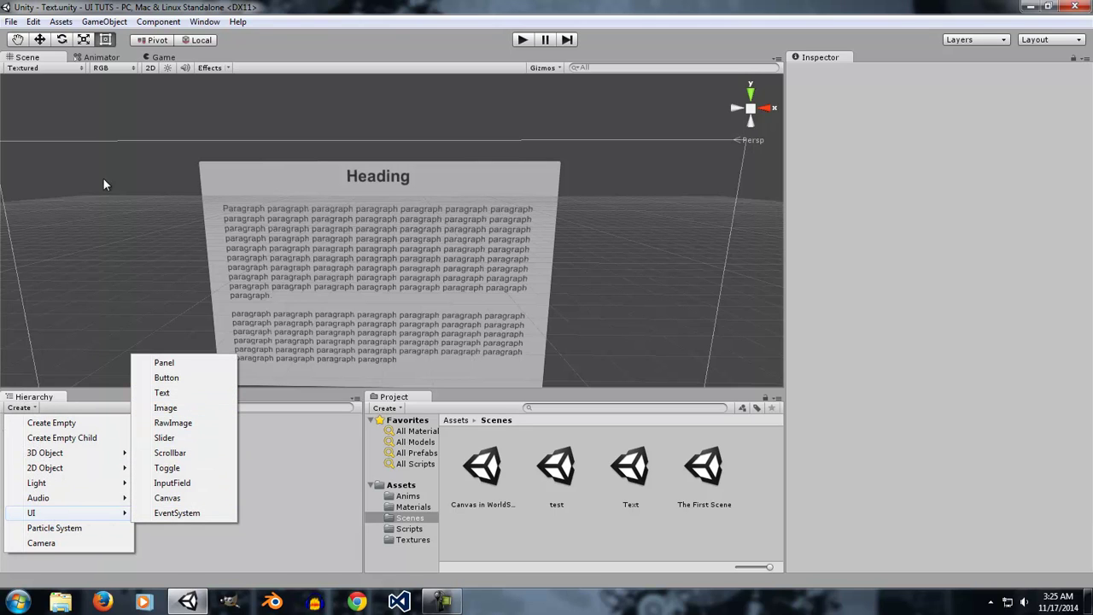
left_click(100, 21)
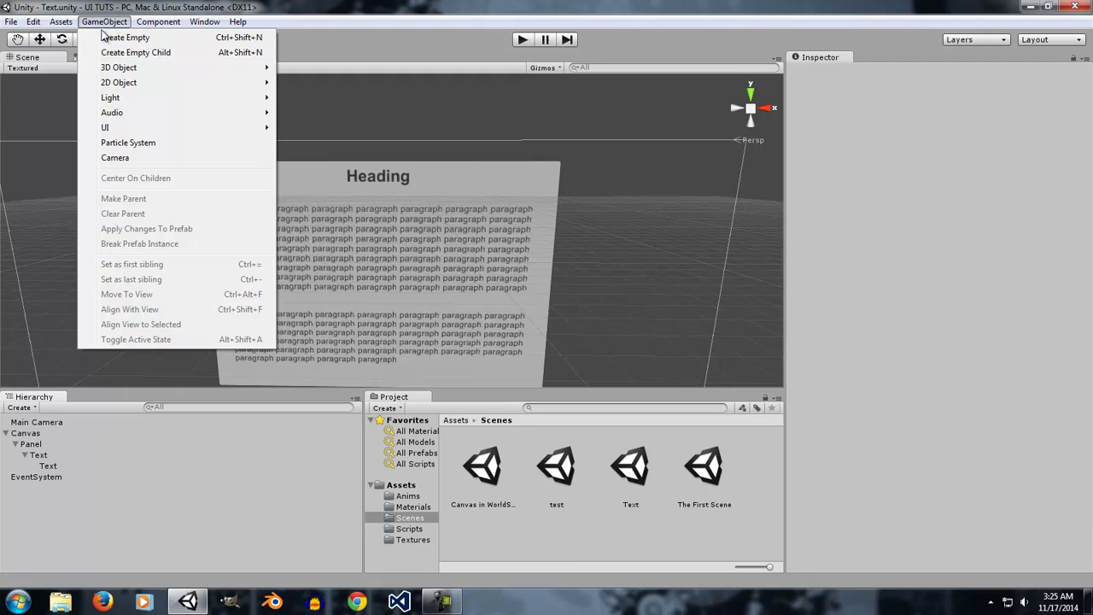
mouse_move(95, 130)
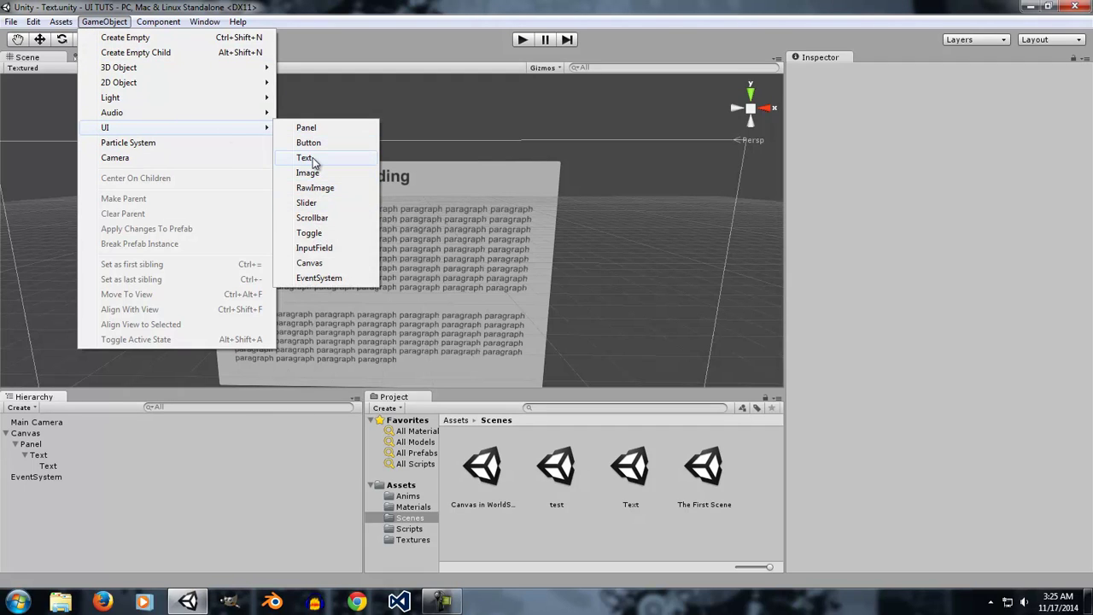
left_click(77, 527)
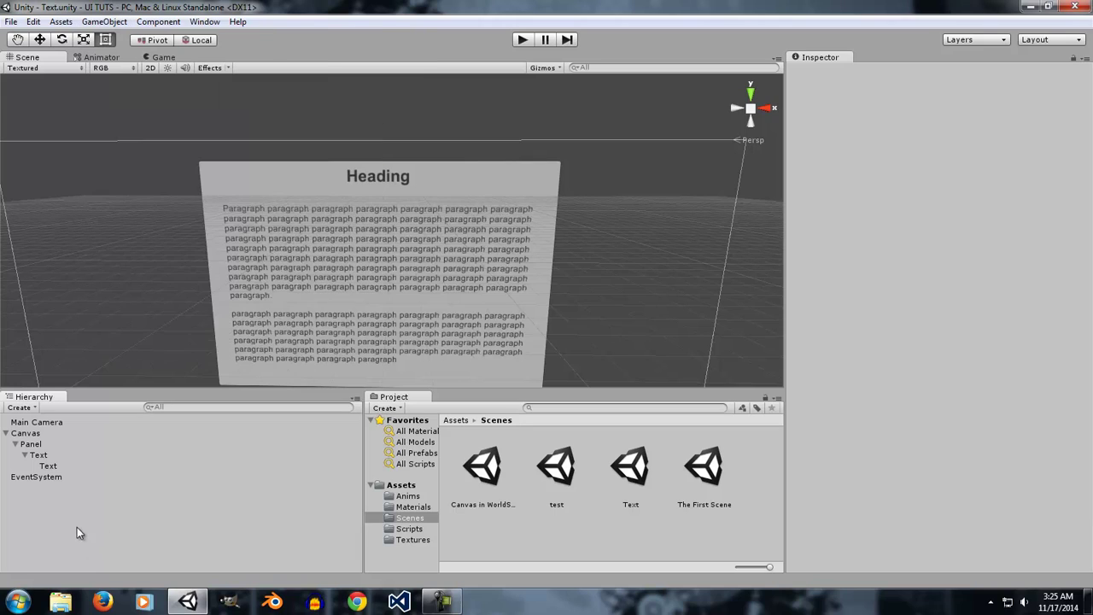
Try extending the heading's text with "sdgajsdhgad-=" and restore it to "Heading".
left_click(52, 455)
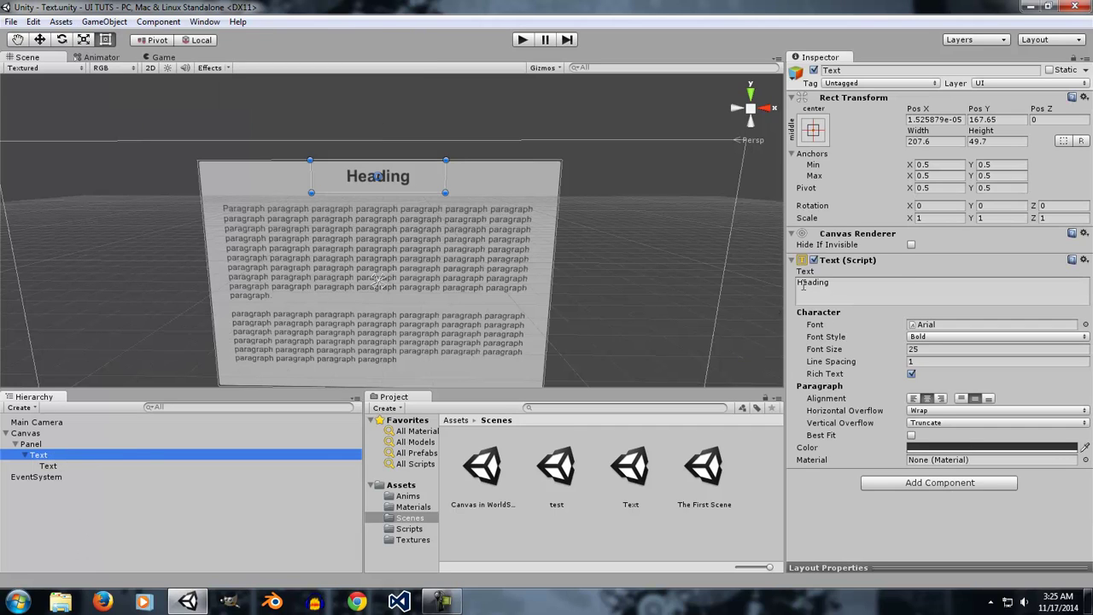
left_click(845, 285)
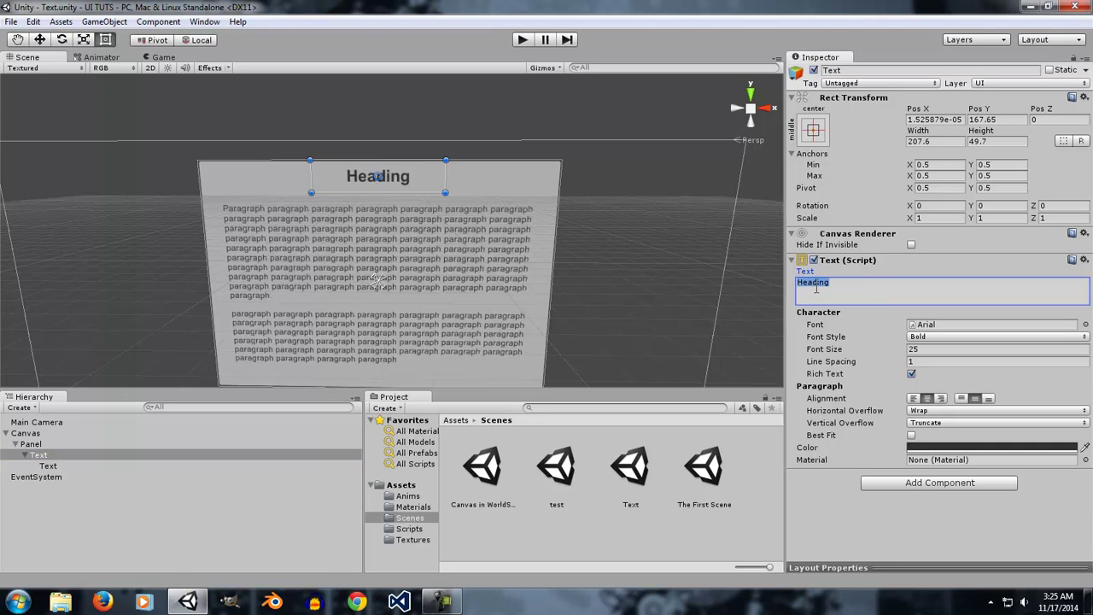
left_click(864, 286)
type("sdgajsdhgad-=")
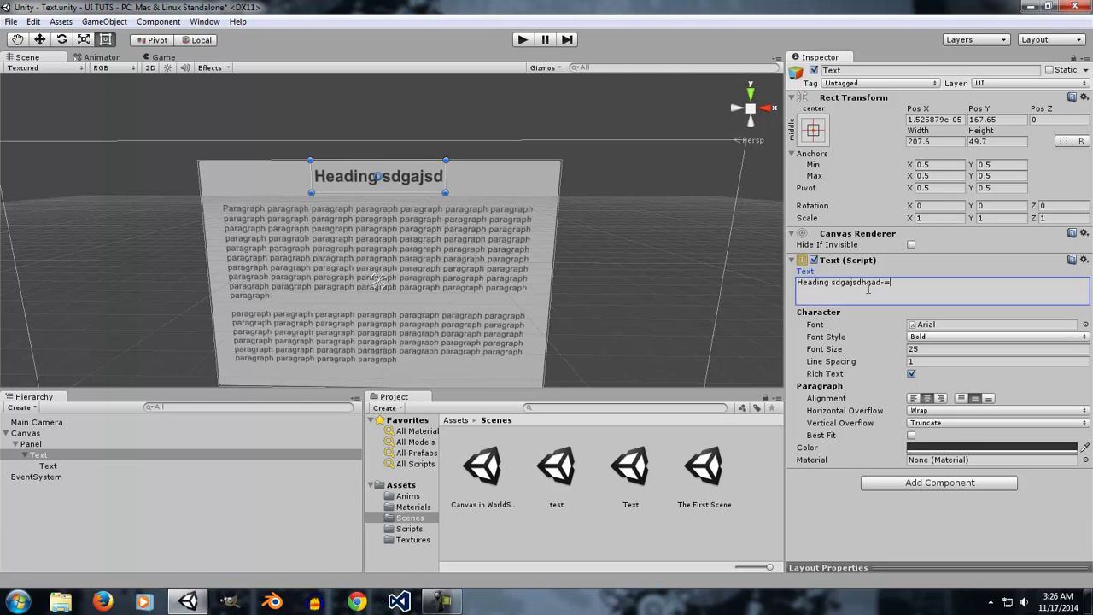
key("BackSpace")
key("BackSpace")
key("BackSpace")
key("BackSpace")
key("BackSpace")
key("BackSpace")
key("BackSpace")
key("BackSpace")
key("BackSpace")
key("BackSpace")
key("BackSpace")
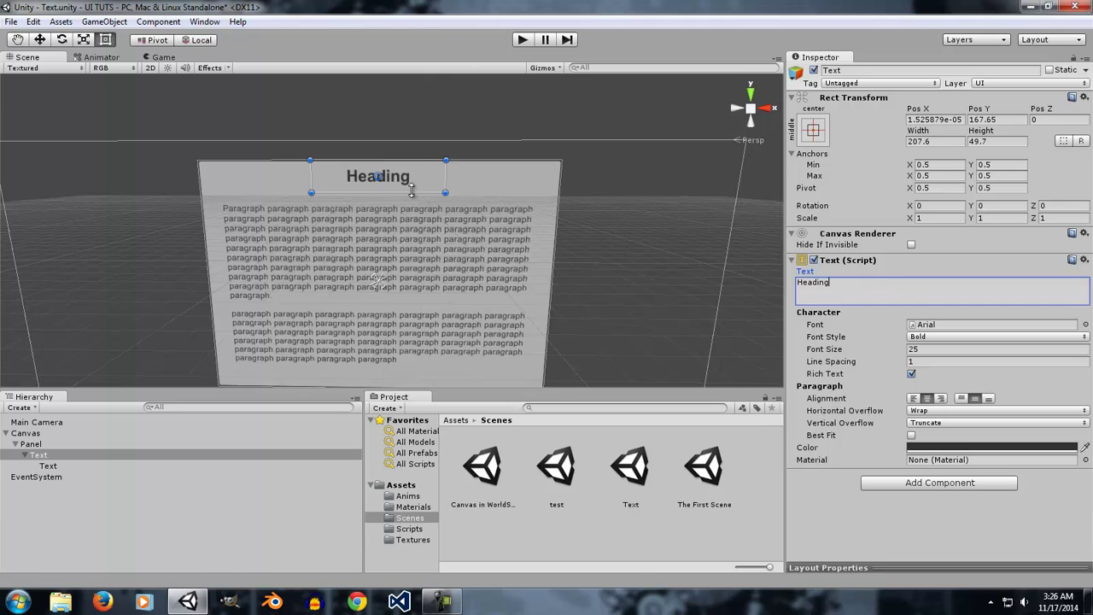
Stretch the heading's text box to a height of 165, try adding "dasdasd" and a second line "asdad", and restore the text to "Heading".
left_click_drag(404, 194, 393, 269)
left_click(850, 288)
left_click(850, 288)
type("dasdasd")
key("Return")
type("asdad")
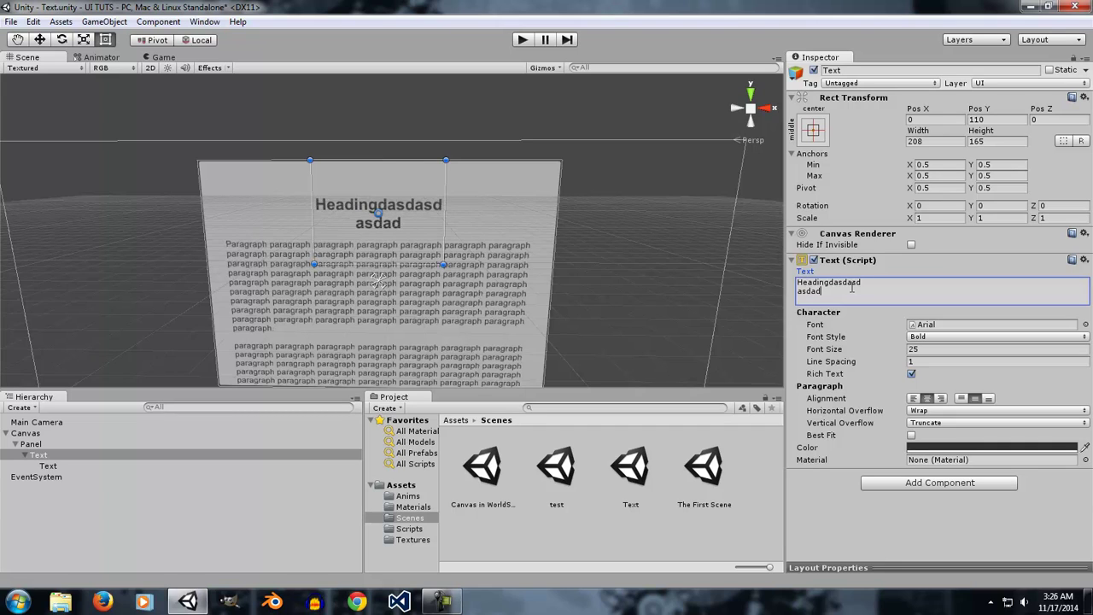
key("BackSpace")
key("BackSpace")
key("BackSpace")
key("BackSpace")
key("BackSpace")
key("BackSpace")
key("BackSpace")
key("BackSpace")
key("BackSpace")
key("BackSpace")
key("BackSpace")
key("BackSpace")
key("BackSpace")
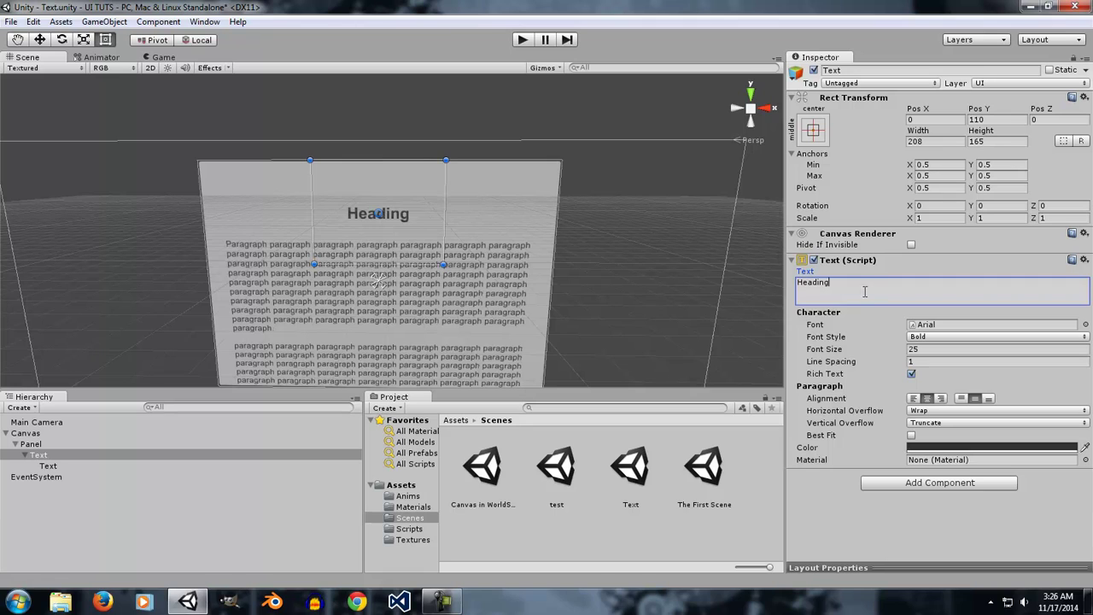
Shrink the heading's text box from its lower edge to a height of about 44.
left_click_drag(380, 265, 380, 188)
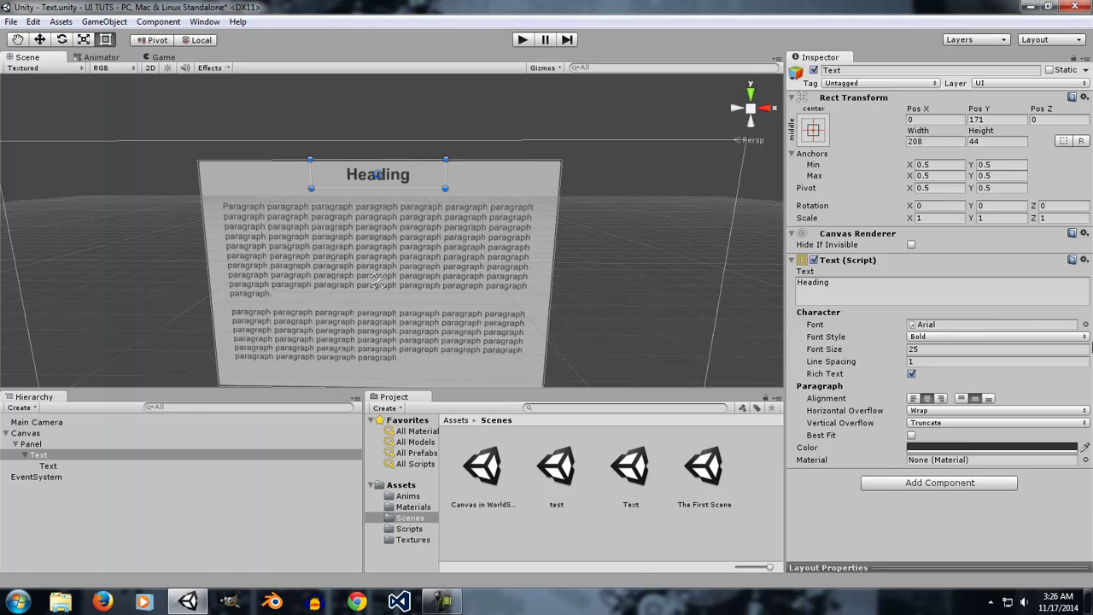
Assign the LemonMilk font from the project's Assets folder to the heading text.
left_click(1086, 326)
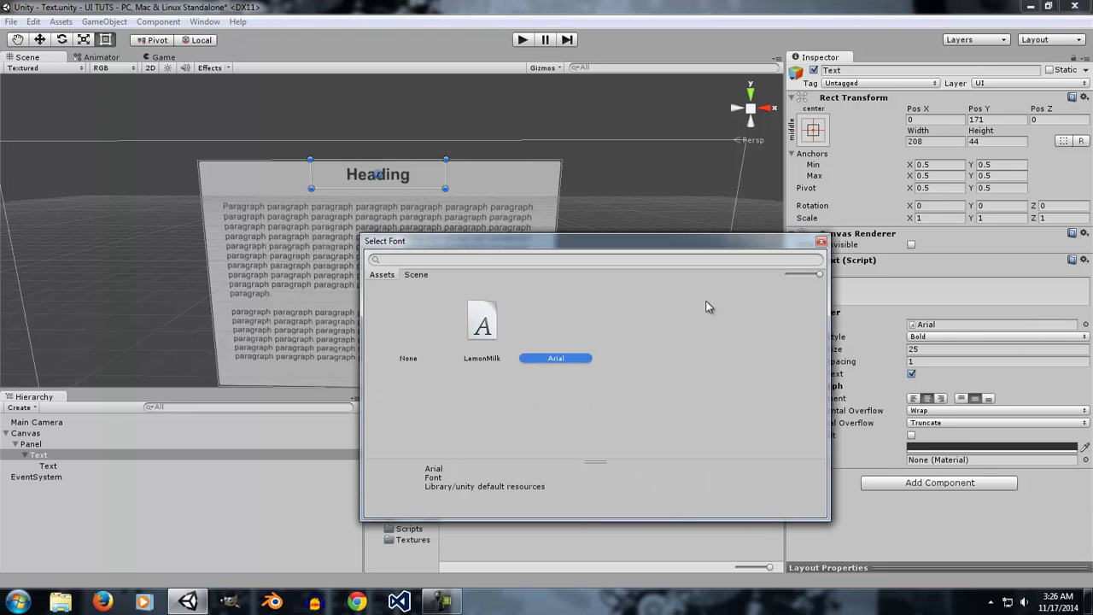
left_click(820, 242)
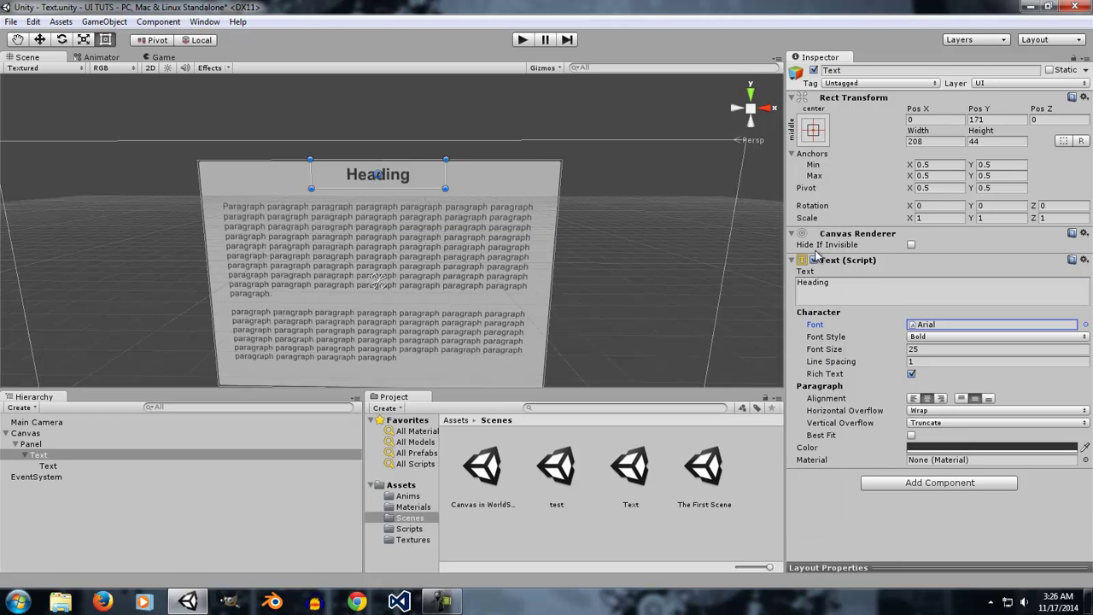
left_click(430, 485)
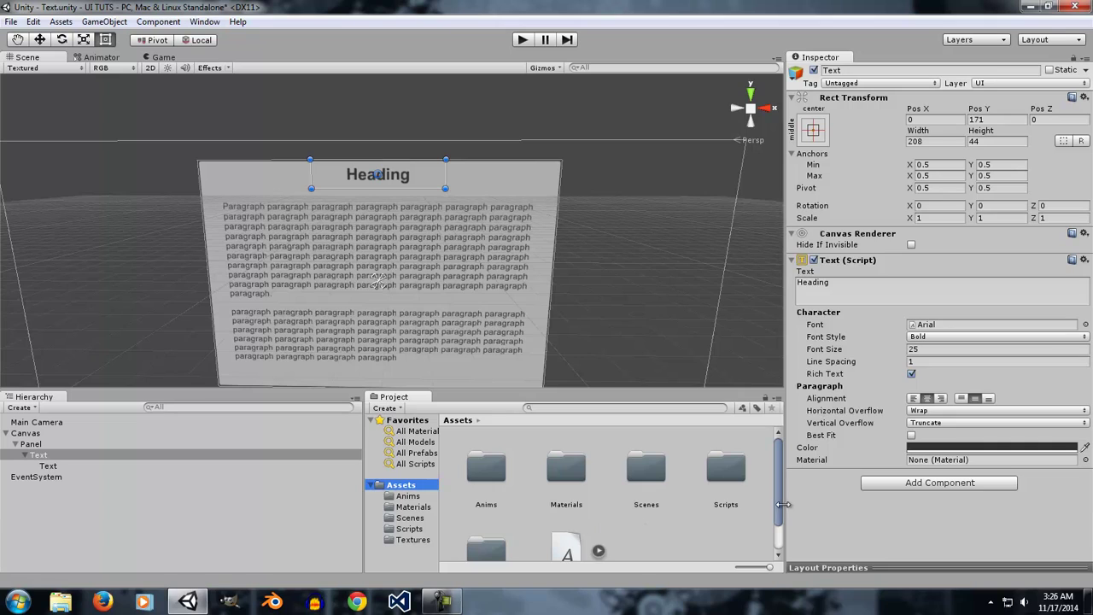
left_click_drag(778, 504, 772, 537)
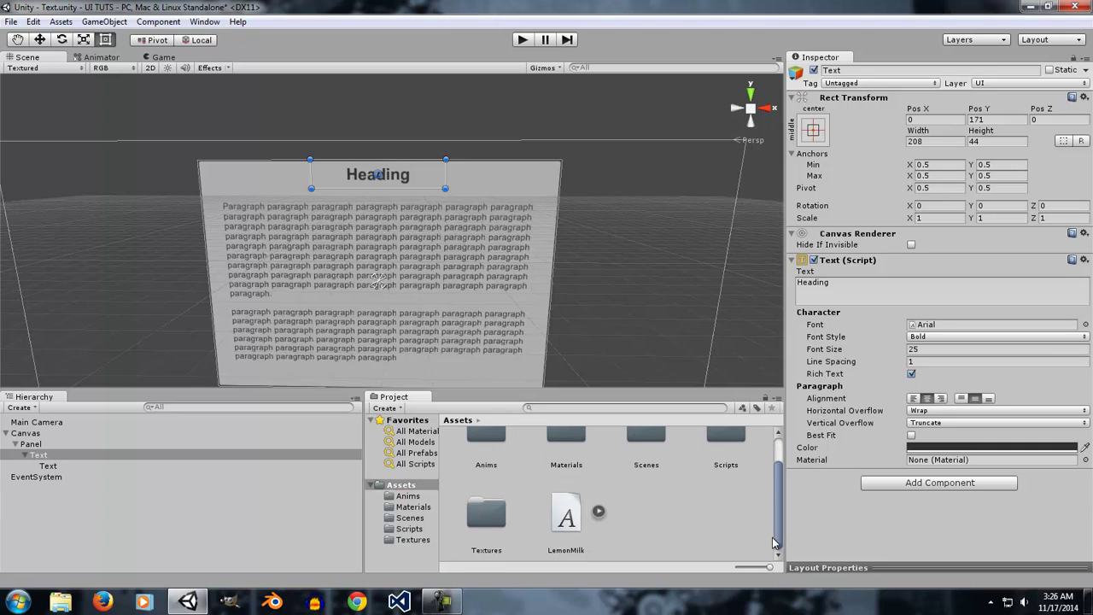
left_click(425, 493)
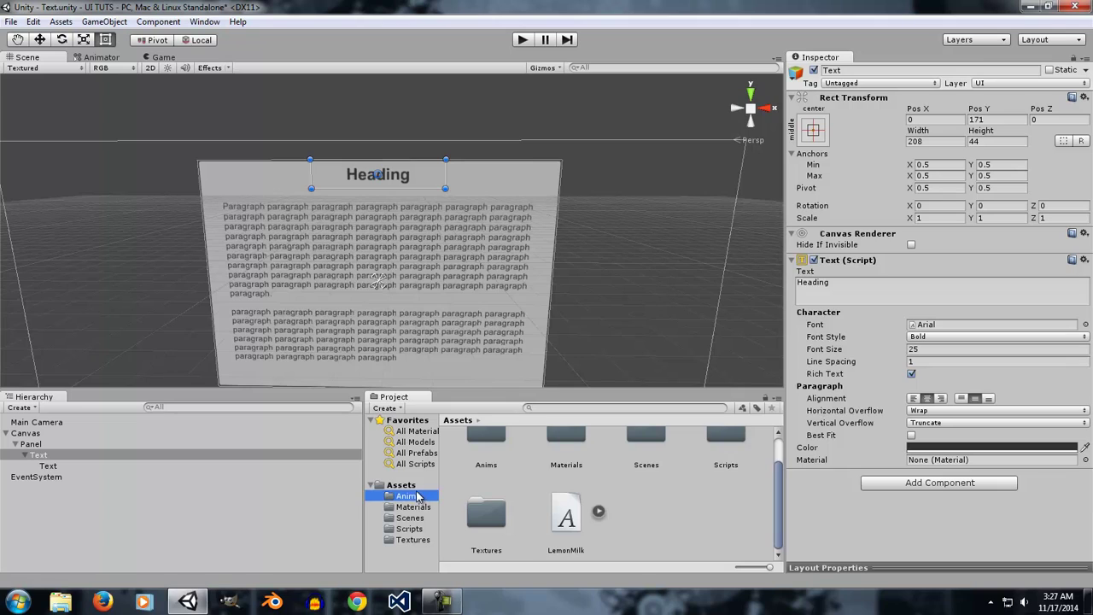
left_click(410, 484)
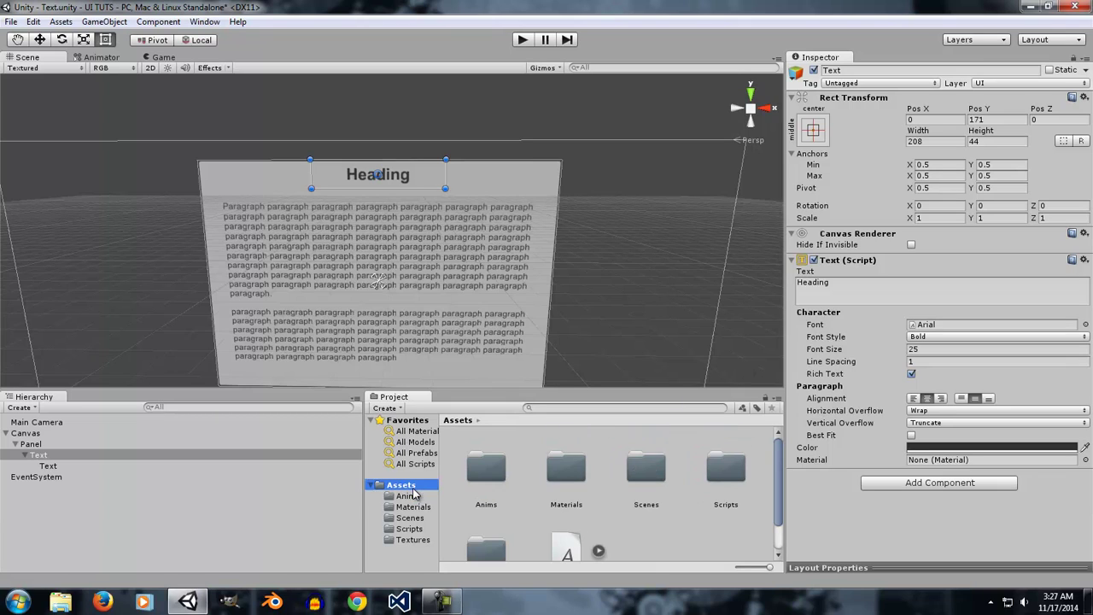
left_click_drag(570, 551, 938, 330)
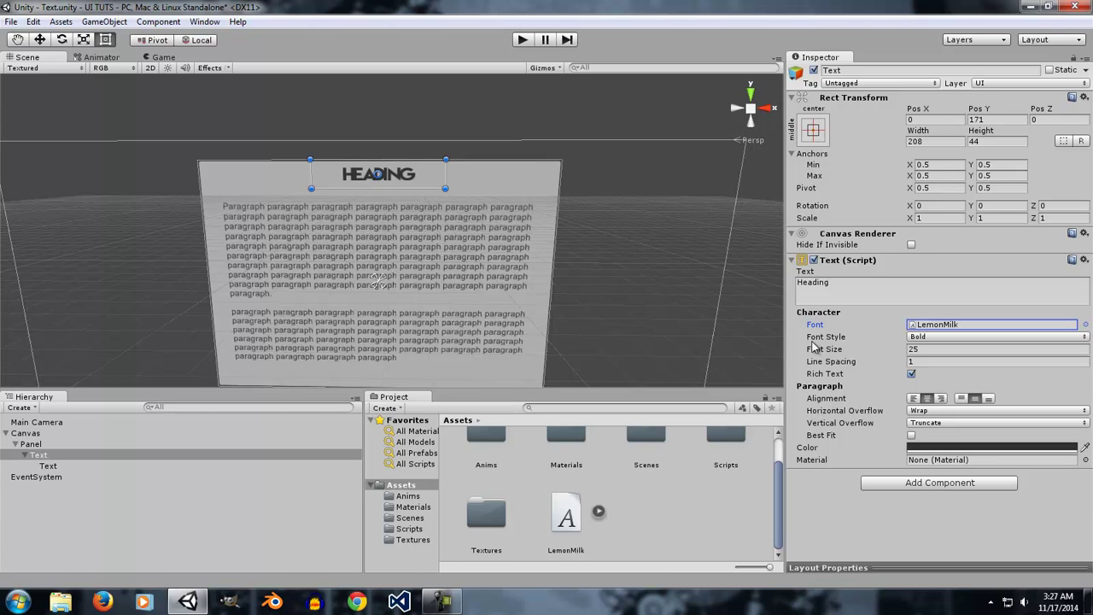
Try the Italic, BoldAndItalic and Bold font styles on the heading and settle on Normal.
left_click(933, 338)
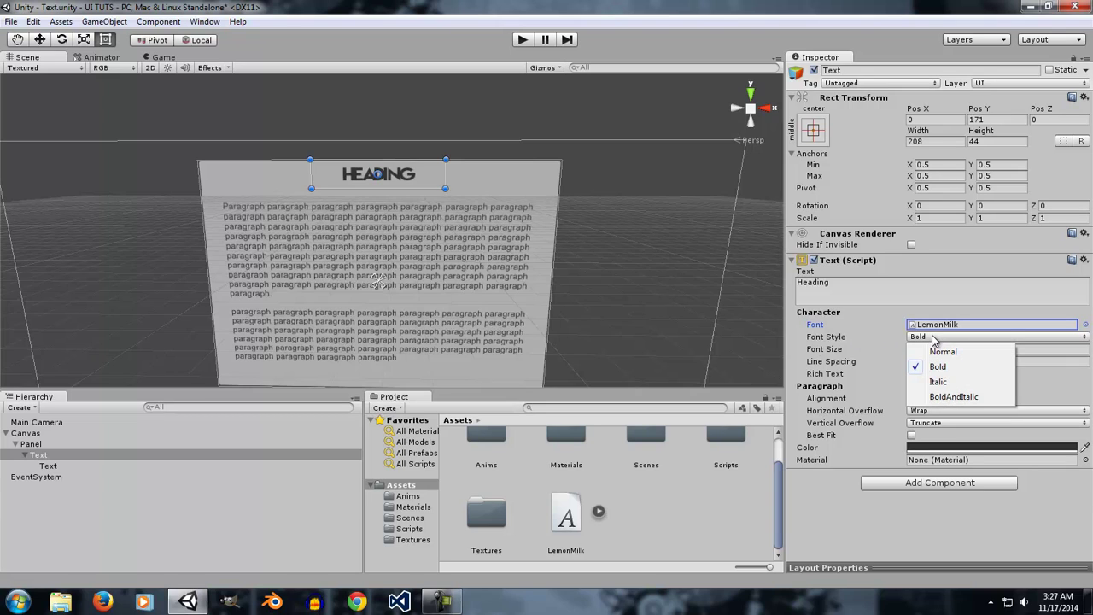
left_click(938, 380)
left_click(932, 337)
left_click(935, 395)
left_click(932, 337)
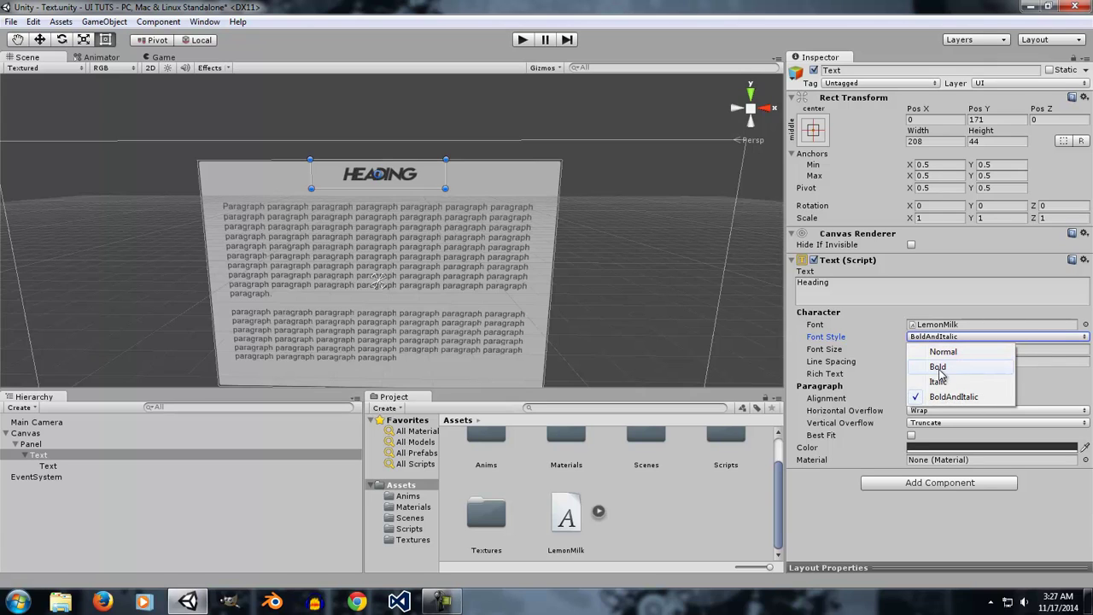
left_click(943, 366)
left_click(924, 337)
left_click(926, 352)
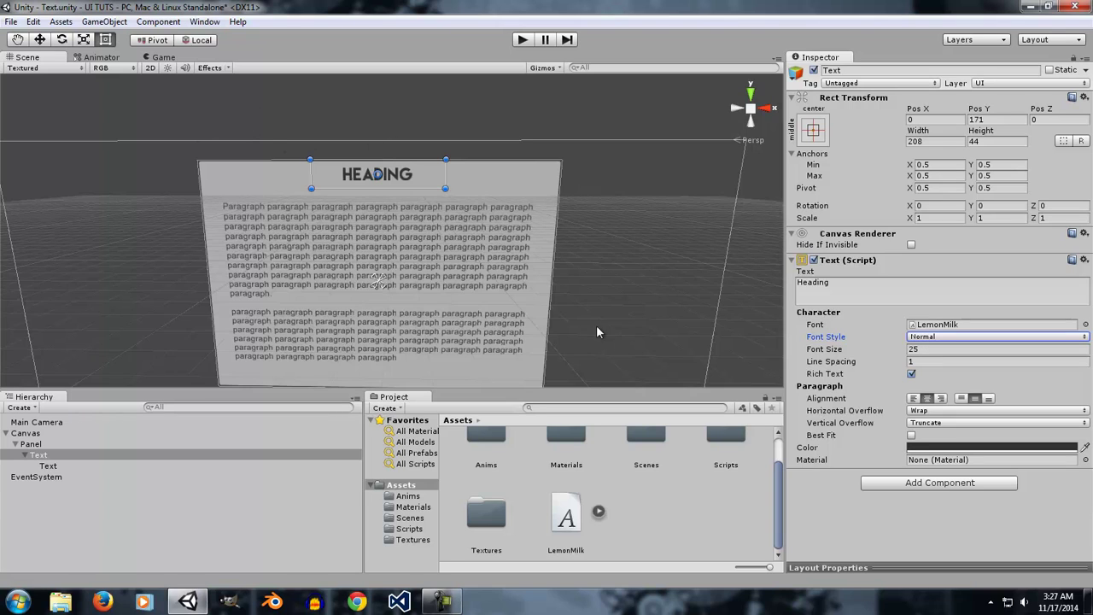
Try the heading at font size 35 and reduce it to 29.
left_click_drag(825, 349, 839, 355)
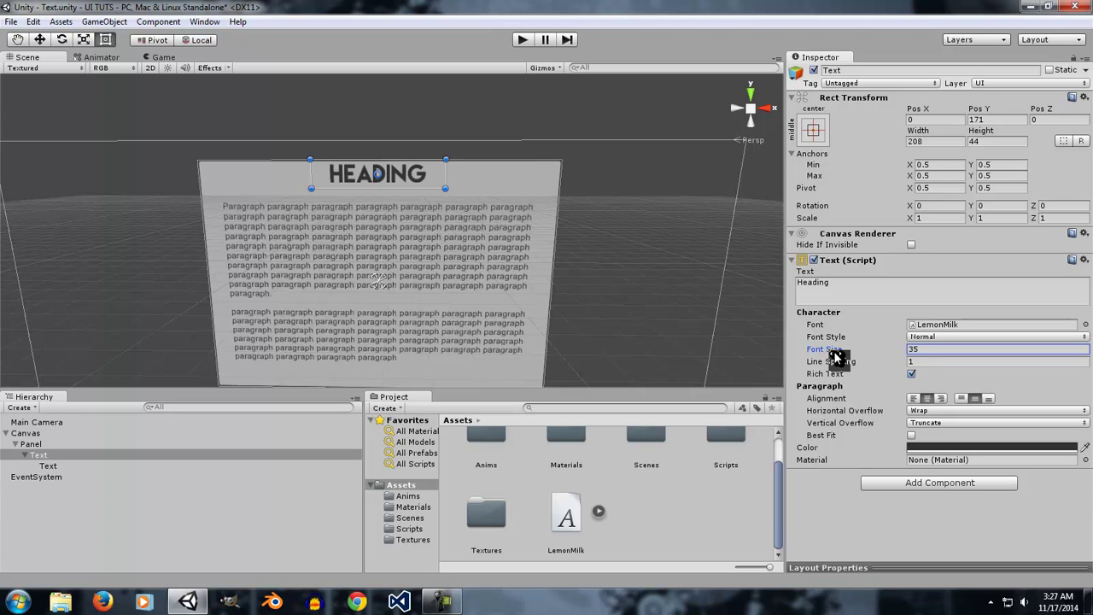
left_click_drag(836, 354, 837, 352)
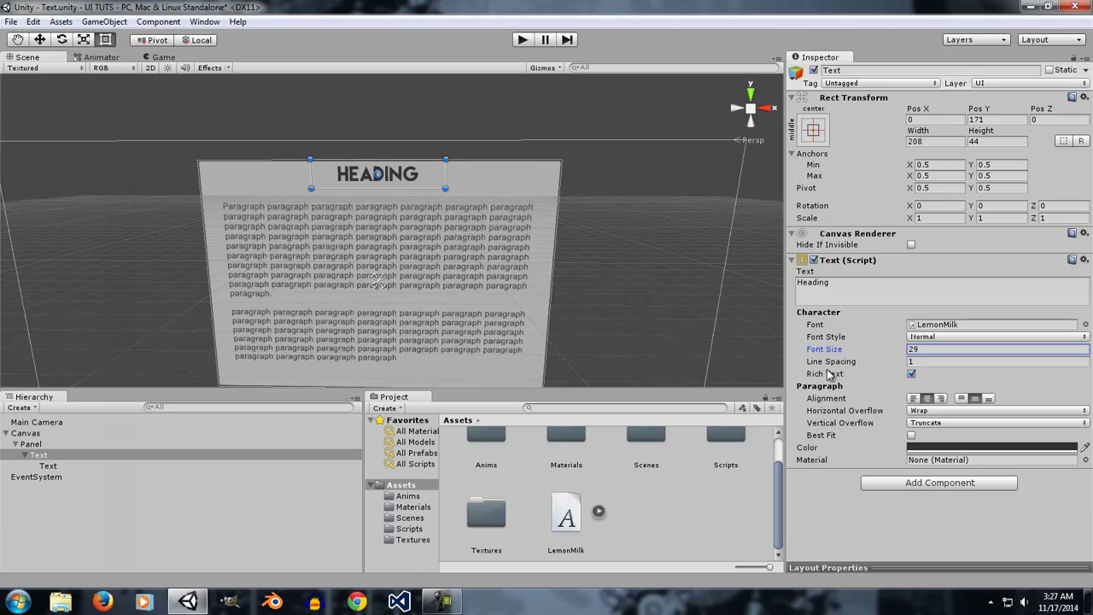
Set the heading's vertical overflow to Overflow and its font size to 39.
left_click(952, 424)
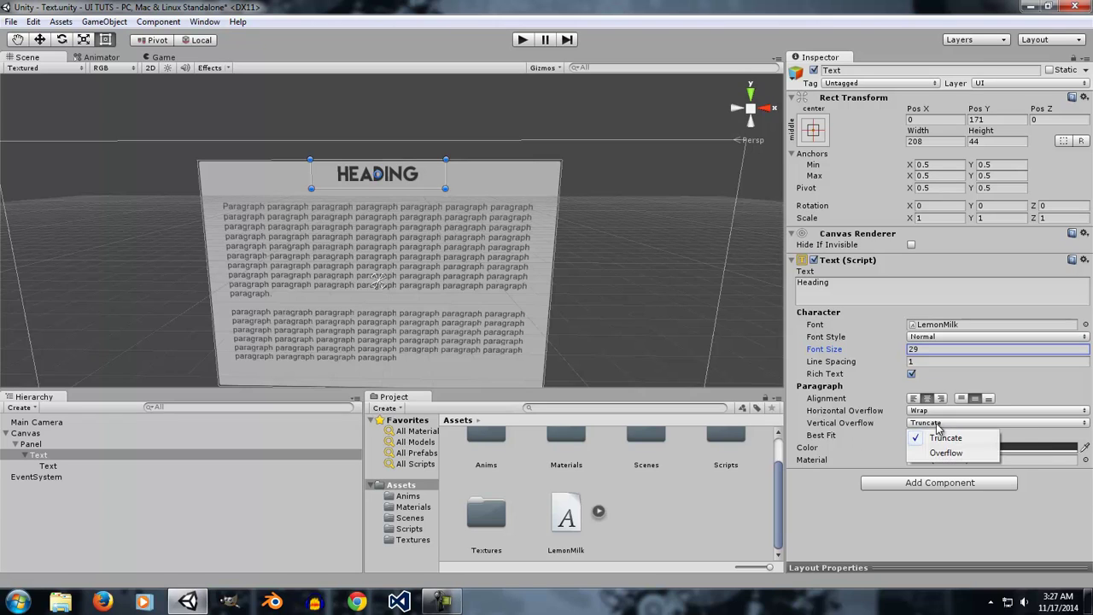
left_click(946, 453)
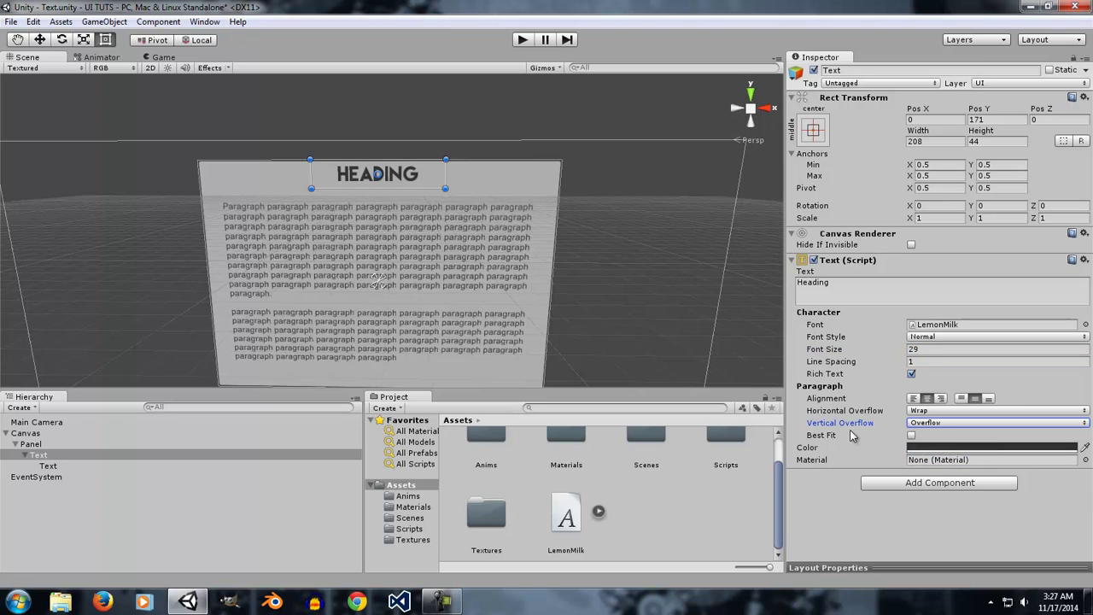
mouse_move(829, 355)
left_mouse_down()
mouse_move(905, 366)
mouse_move(842, 367)
left_mouse_up()
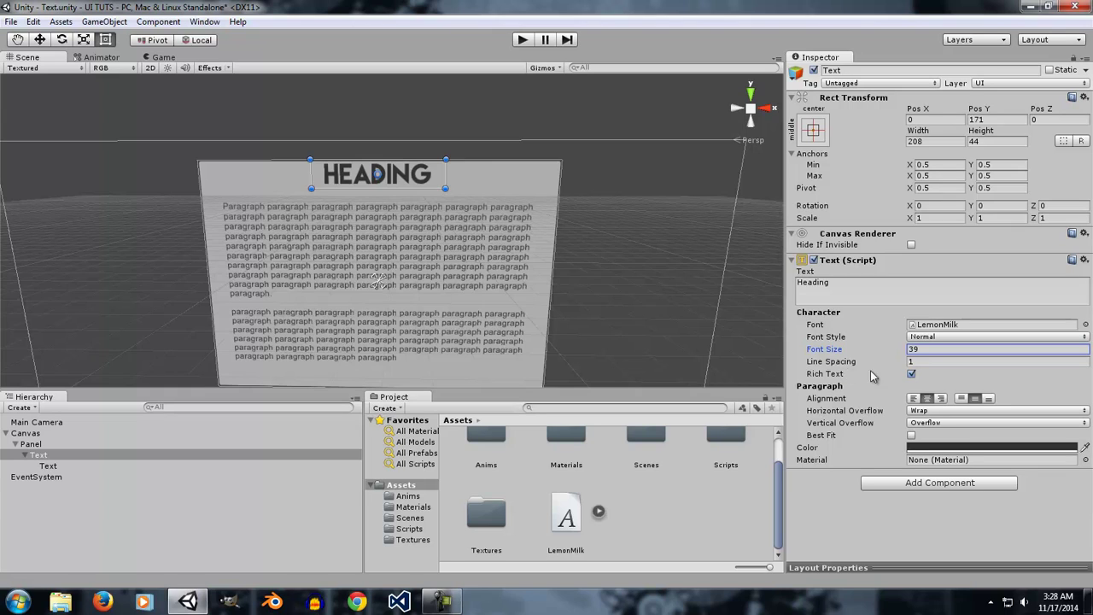
Set the heading's vertical overflow back to Truncate.
left_click(928, 424)
left_click(931, 434)
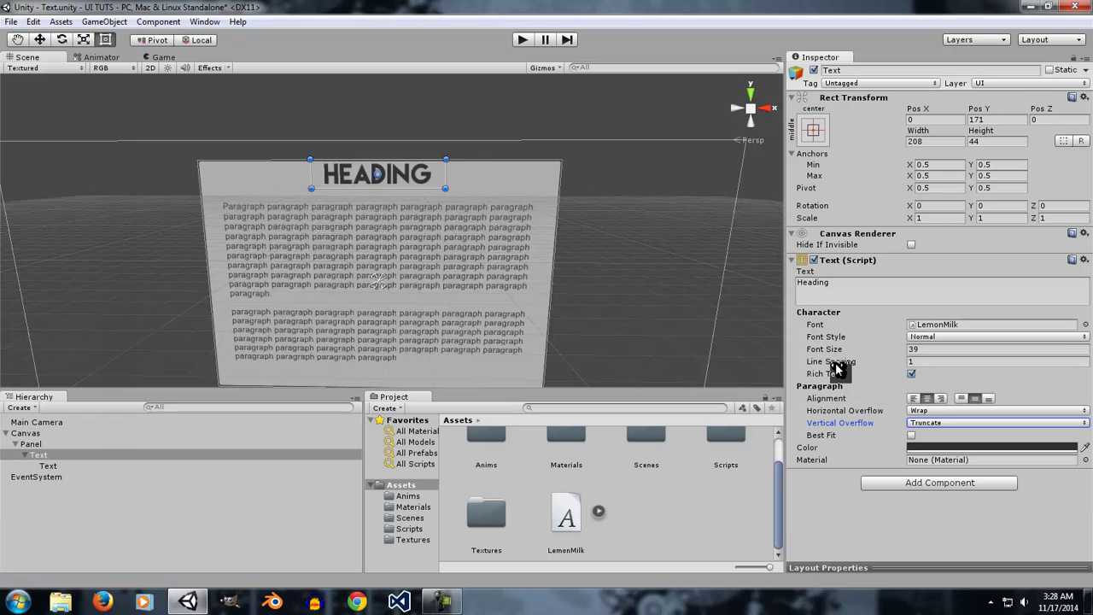
Select the paragraph text object, try changing its line spacing and return the value to 1.
left_click(65, 467)
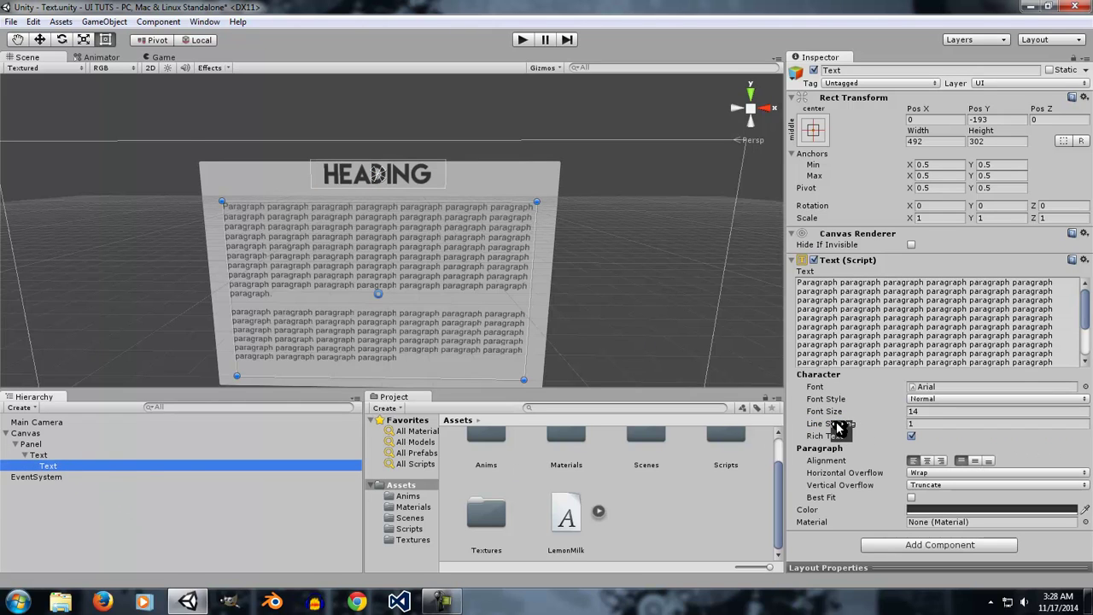
mouse_move(838, 428)
left_mouse_down()
mouse_move(868, 425)
mouse_move(845, 433)
left_mouse_up()
type("1")
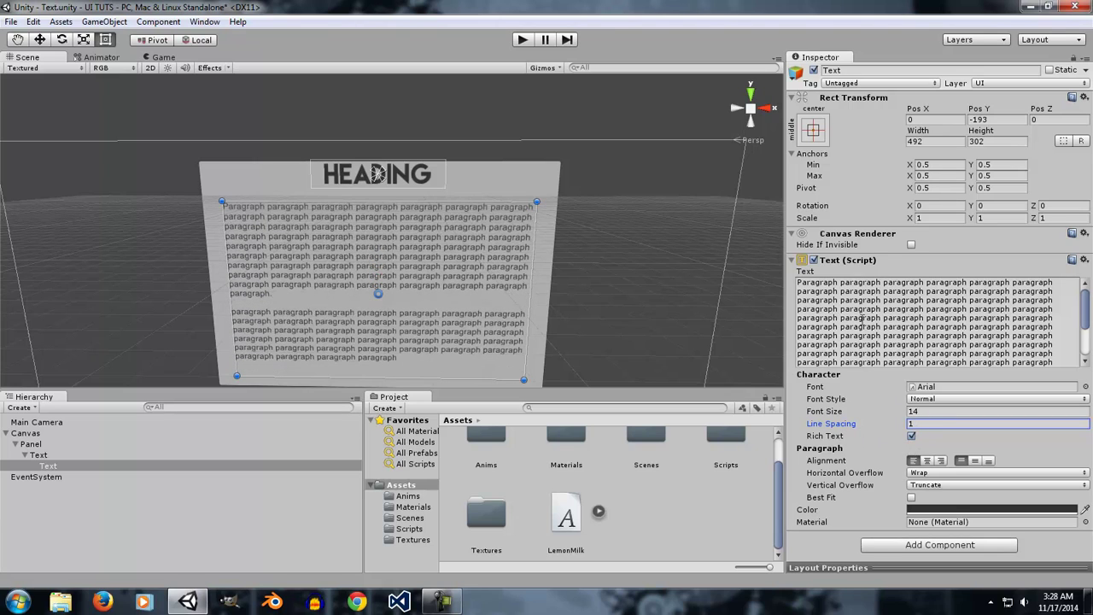
Wrap the third word on the fifth line of the paragraph's Text field in <I> and </I> tags.
left_click(883, 310)
left_click(897, 308)
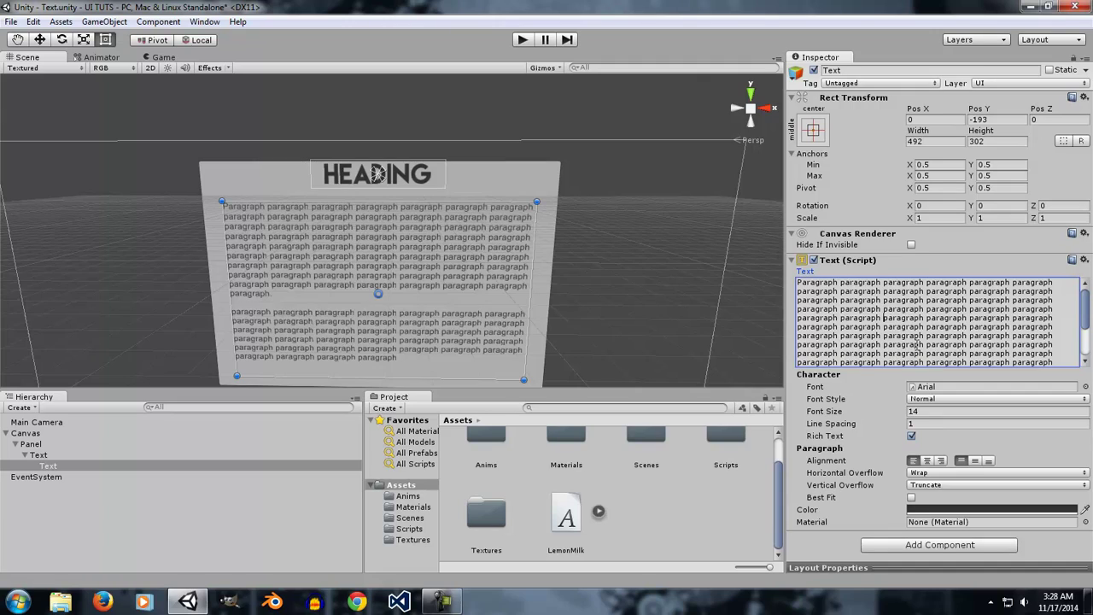
type("<>")
key("Left")
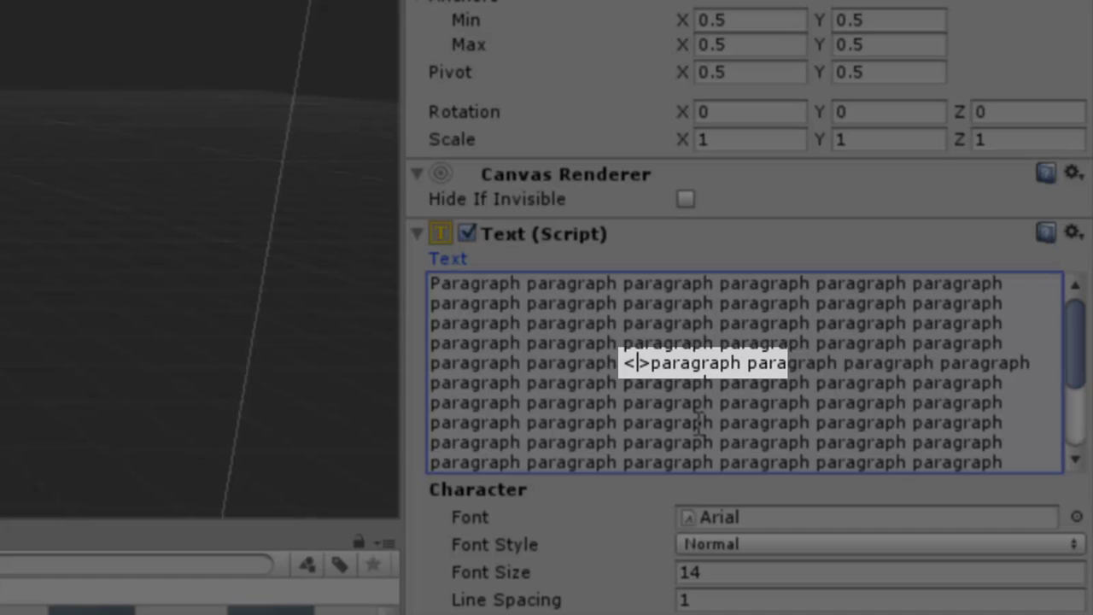
type("b")
key("Right")
key("Right")
key("Right")
key("Right")
key("Right")
key("Right")
key("Right")
key("Right")
key("Right")
key("Right")
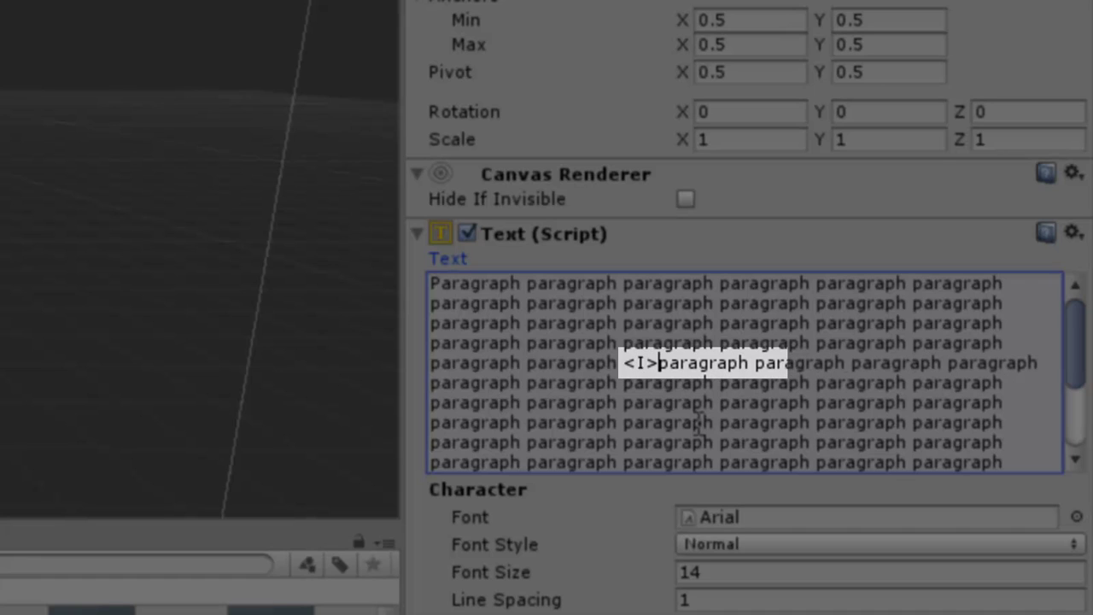
type("<>")
key("Left")
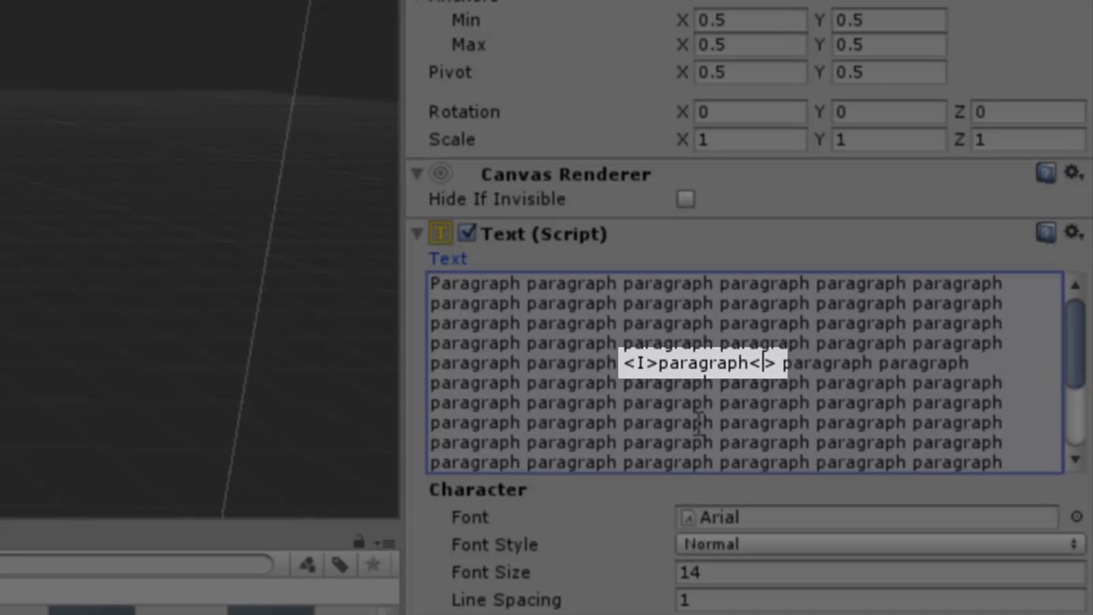
type("/I")
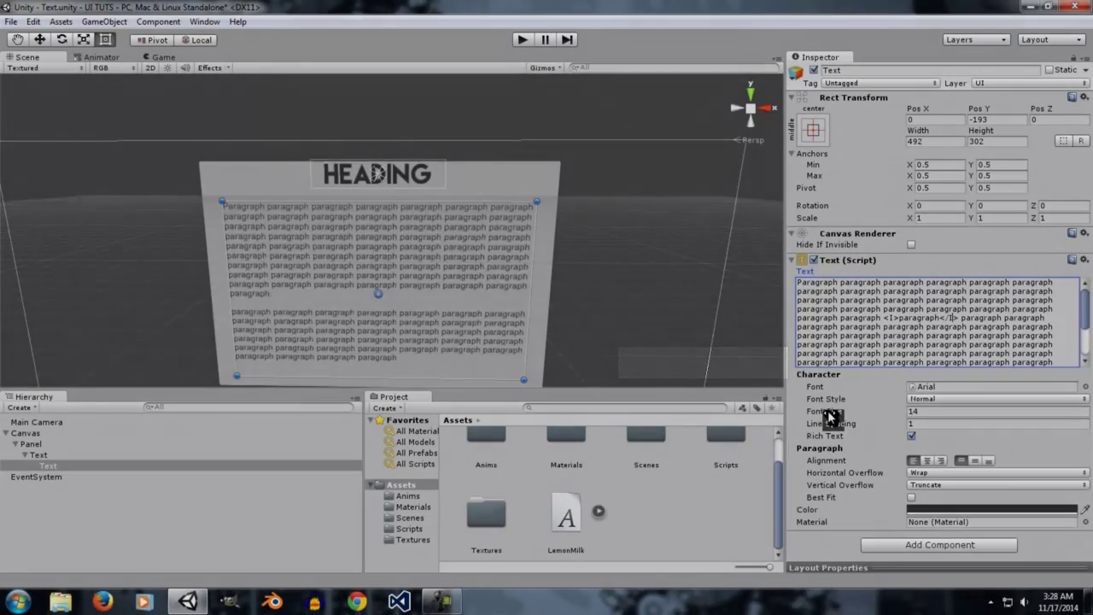
Set the paragraph's font size to 20, and switch Rich Text off and on again to compare the tagged word.
mouse_move(831, 417)
left_mouse_down()
mouse_move(863, 416)
mouse_move(835, 418)
mouse_move(850, 417)
left_mouse_up()
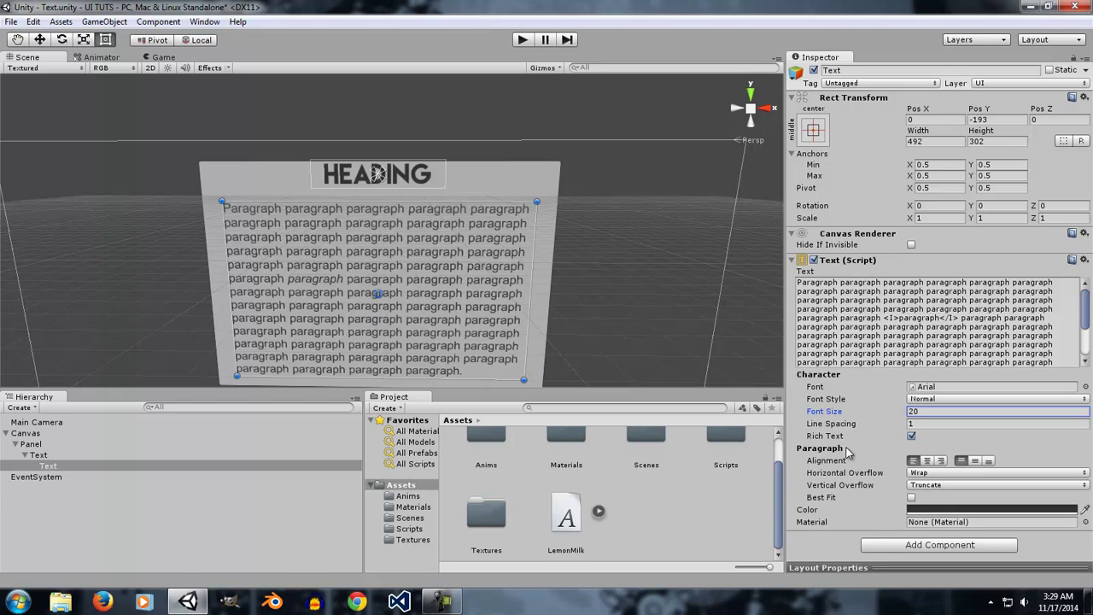
left_click(911, 436)
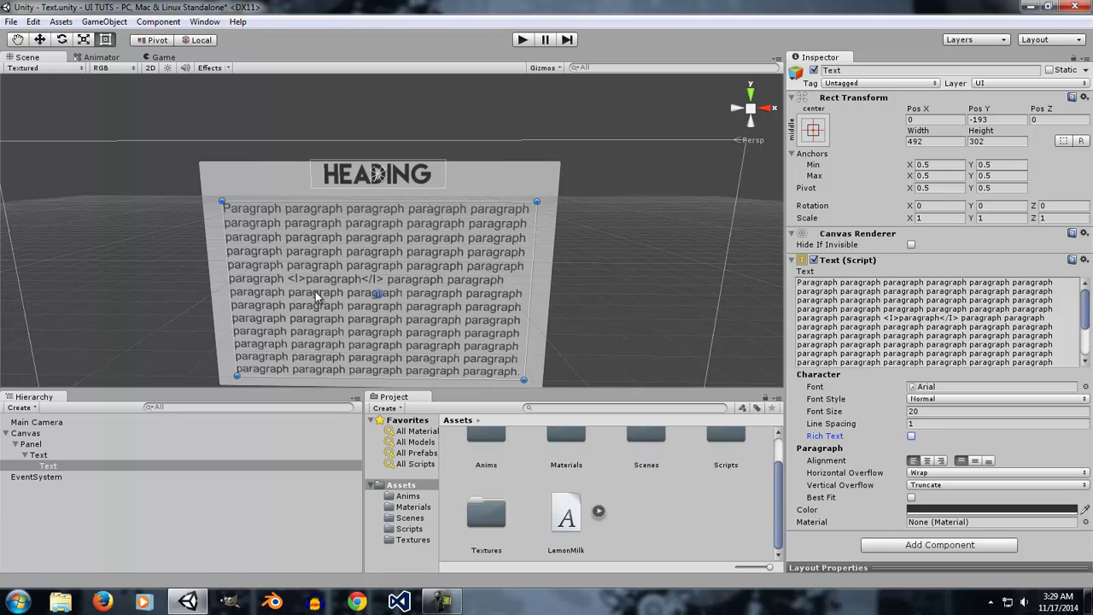
left_click(911, 436)
Replace the italic tags around the paragraph word with <B> and </B>, and set the paragraph's font size to 15.
left_click(892, 325)
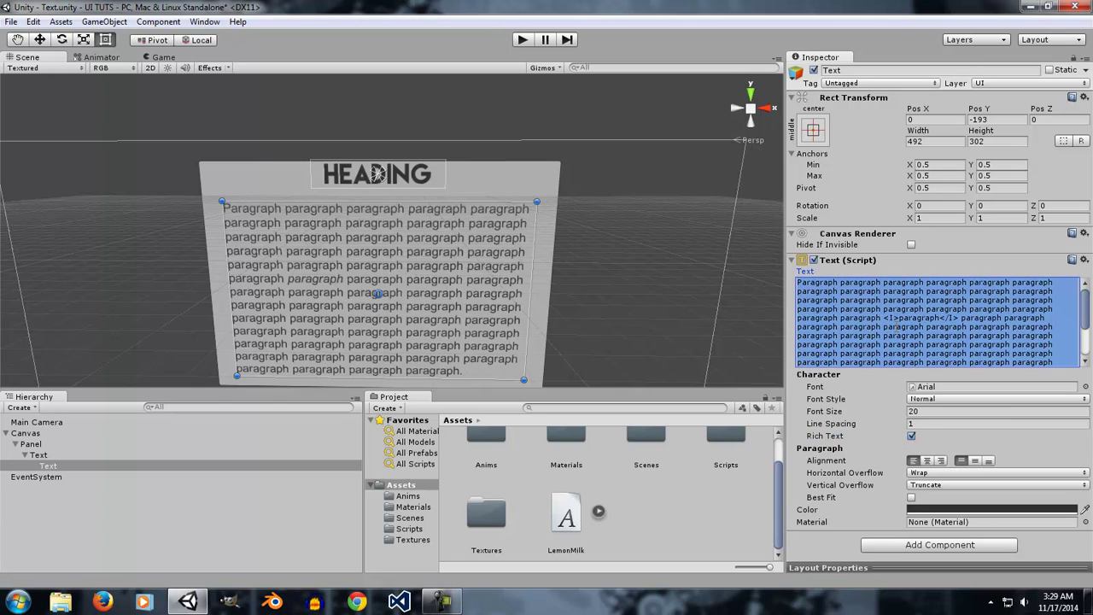
key("Up")
key("shift+Left")
type("B")
key("Right")
key("Right")
key("Right")
key("Right")
key("Right")
key("Right")
key("Right")
key("Right")
key("Right")
key("Right")
key("Right")
key("Right")
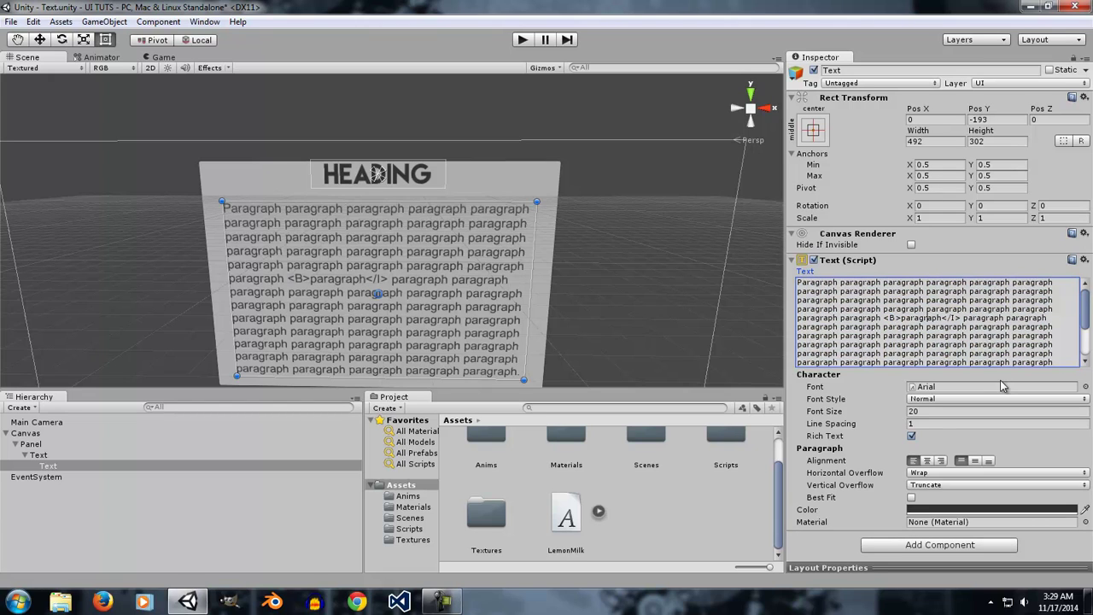
key("shift+Left")
type("B")
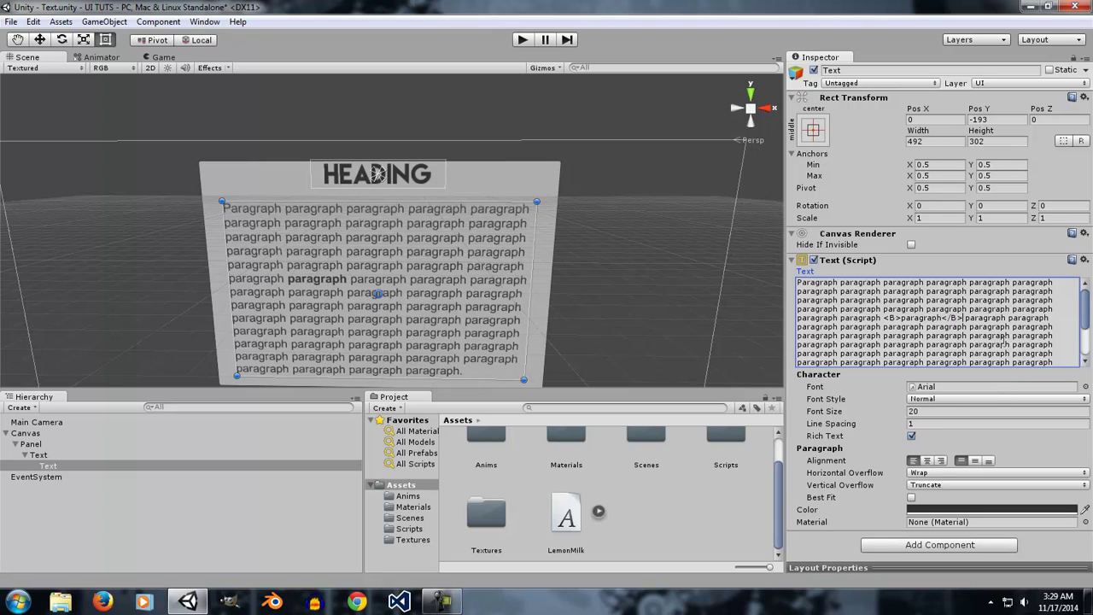
left_click_drag(845, 412, 841, 420)
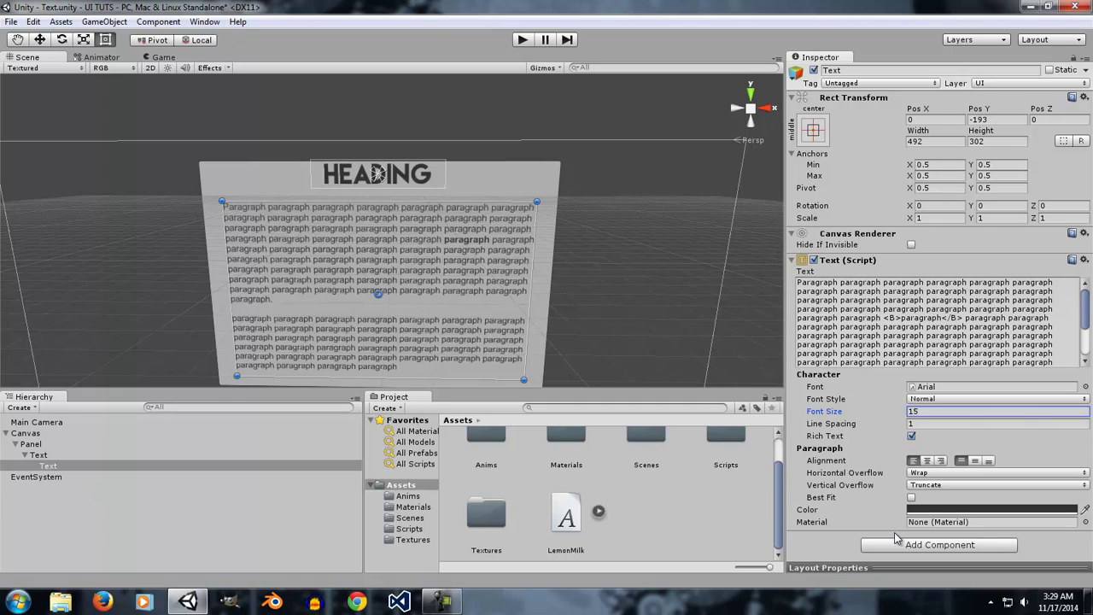
Try centre and right horizontal alignment on the paragraph, along with middle and bottom vertical alignment.
left_click(928, 460)
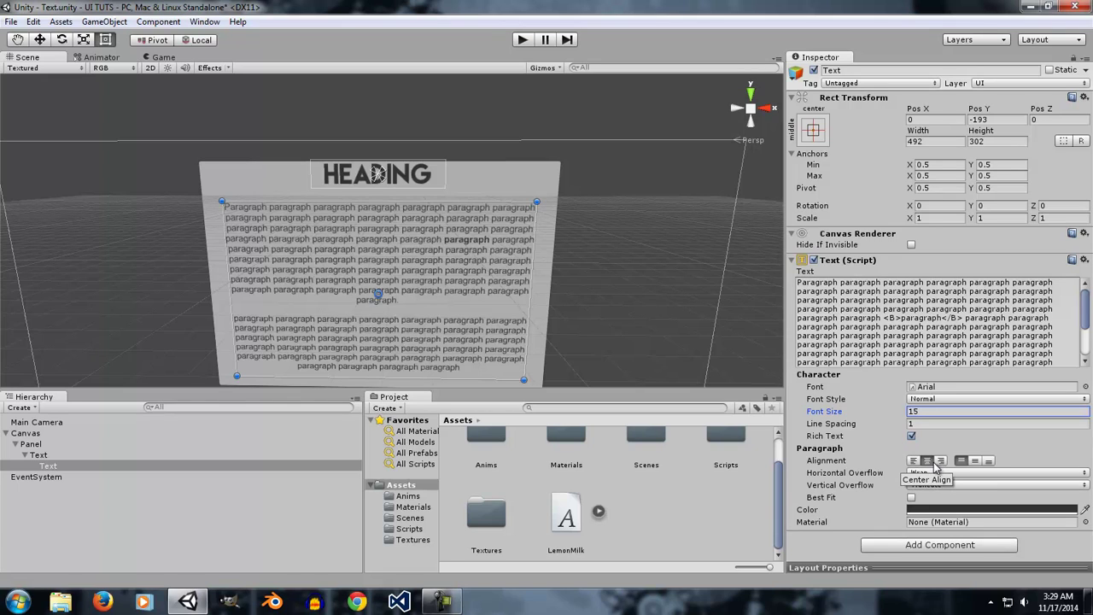
left_click(941, 462)
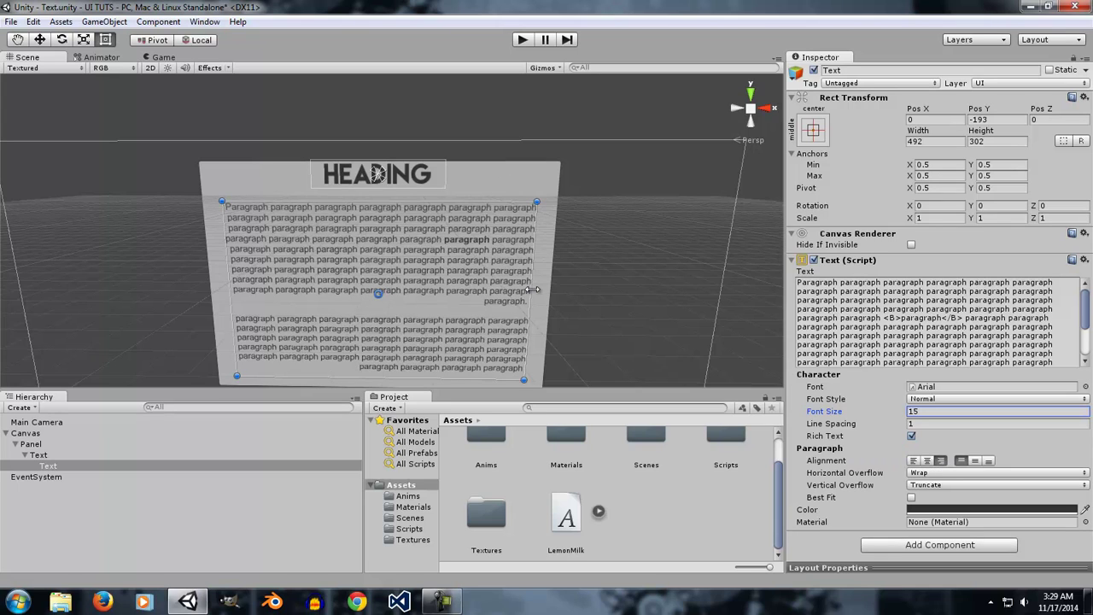
left_click(961, 461)
left_click(977, 460)
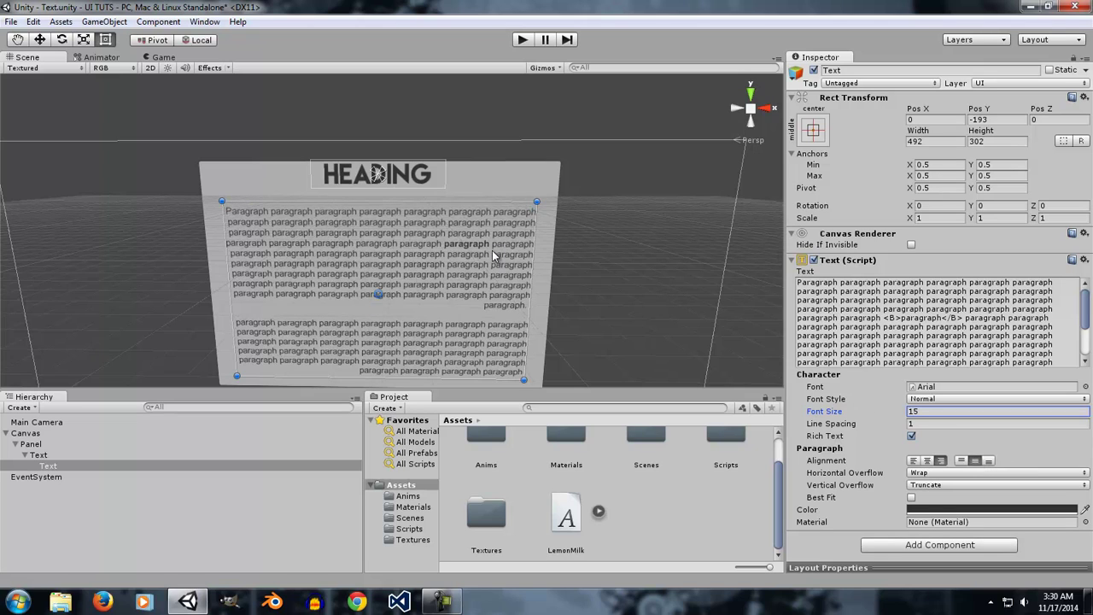
left_click(989, 460)
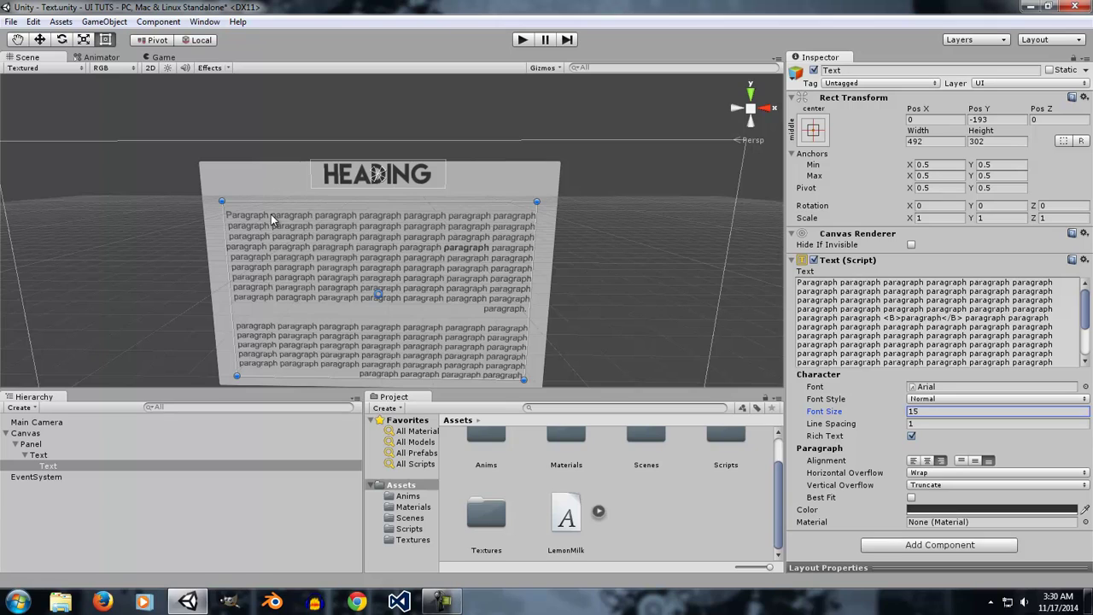
left_click(977, 461)
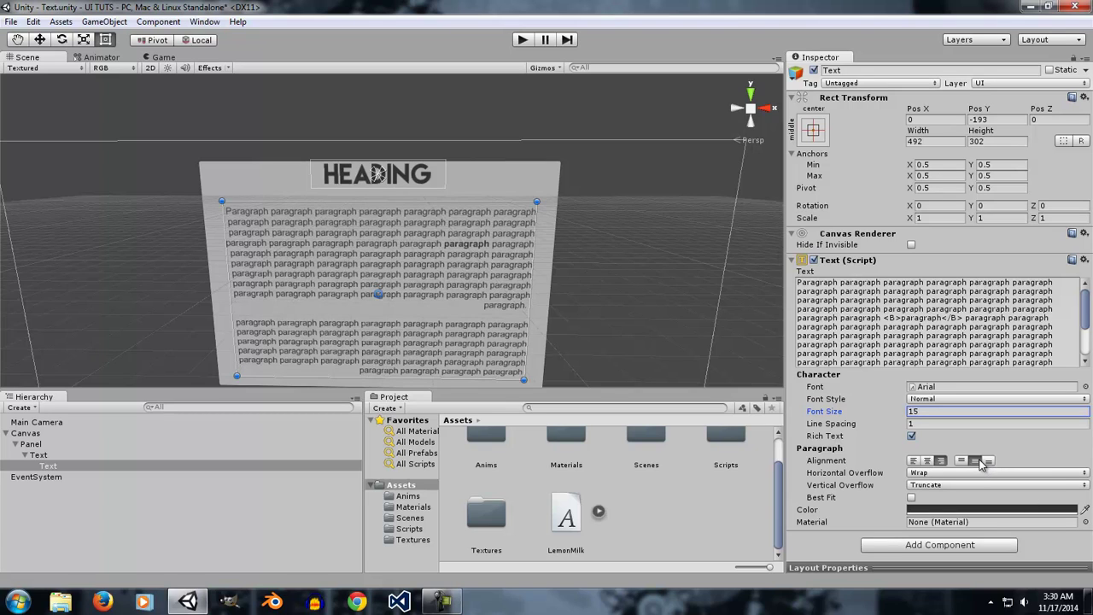
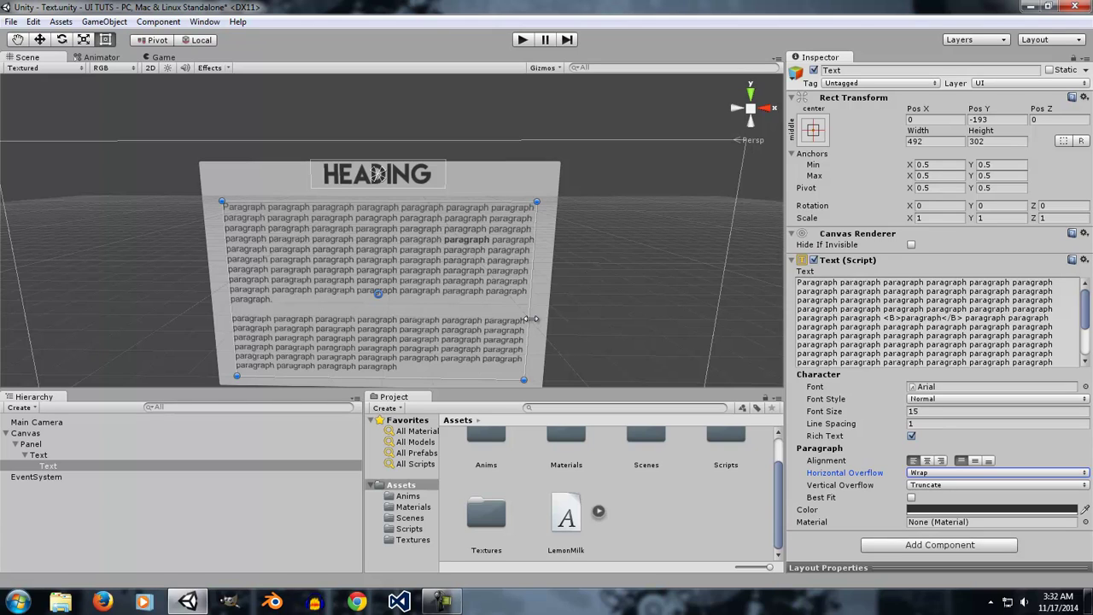
Try the Overflow option for the paragraph's horizontal overflow and return it to Wrap.
left_click(924, 474)
left_click(945, 503)
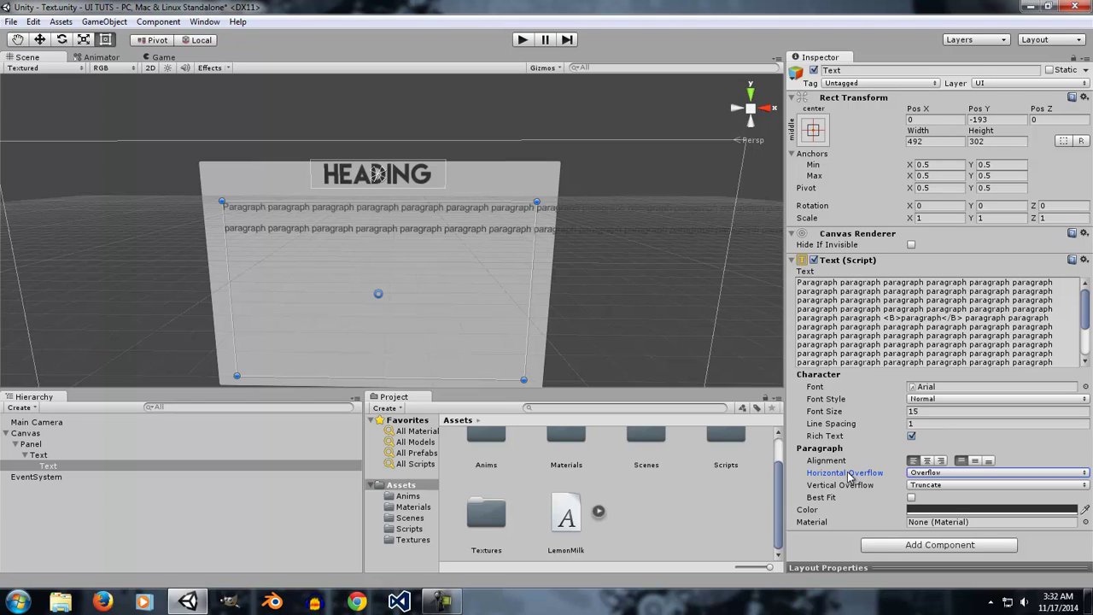
left_click(946, 473)
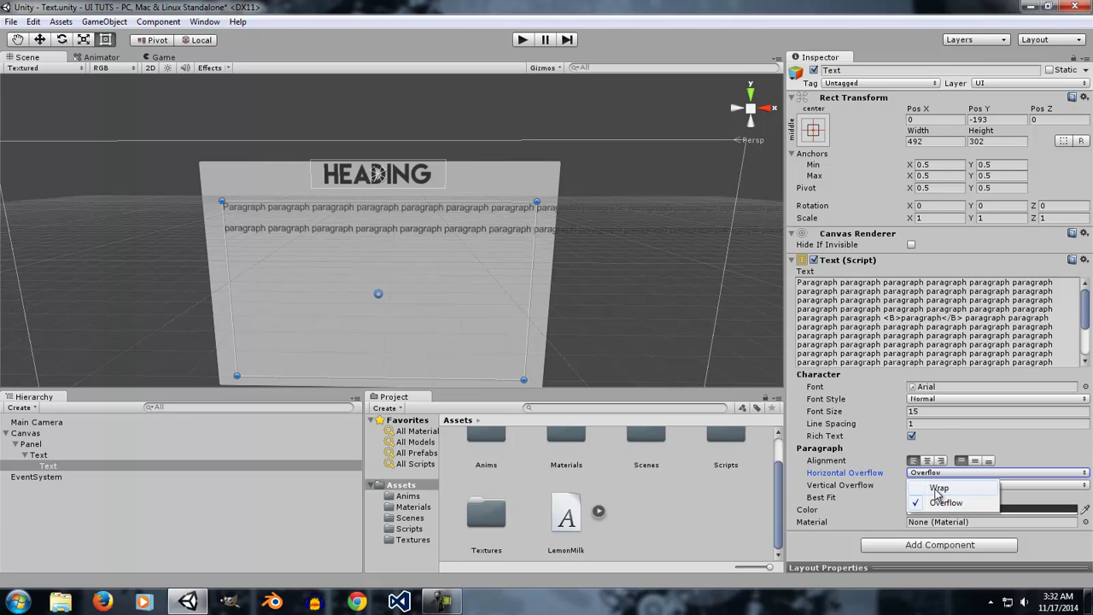
left_click(938, 488)
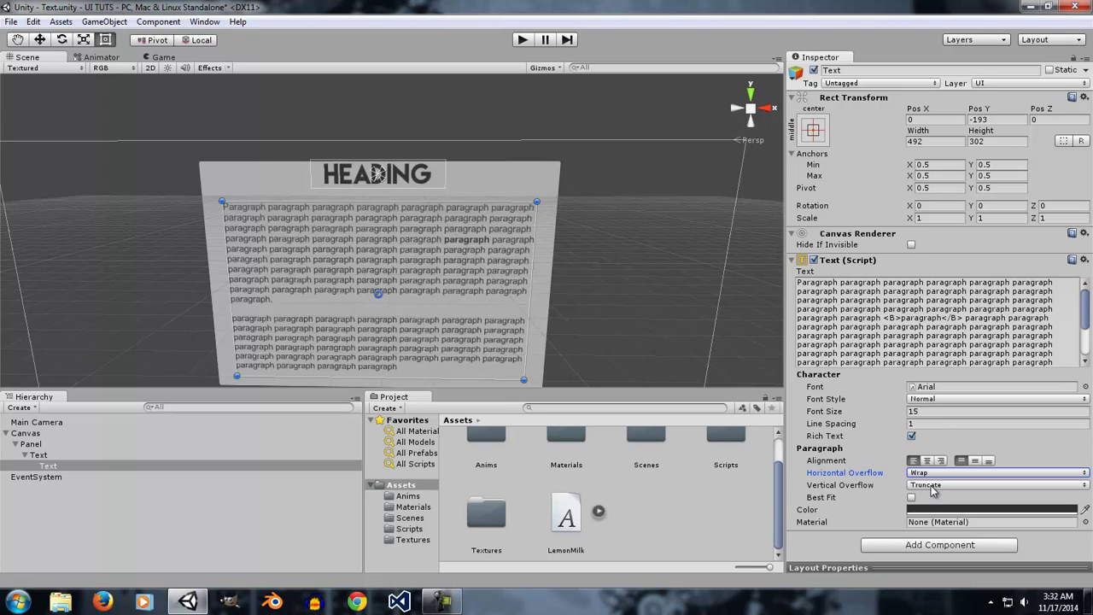
Try the heading at font size 66 with vertical overflow set to Overflow, and return it to Truncate with font size 36.
left_click(39, 455)
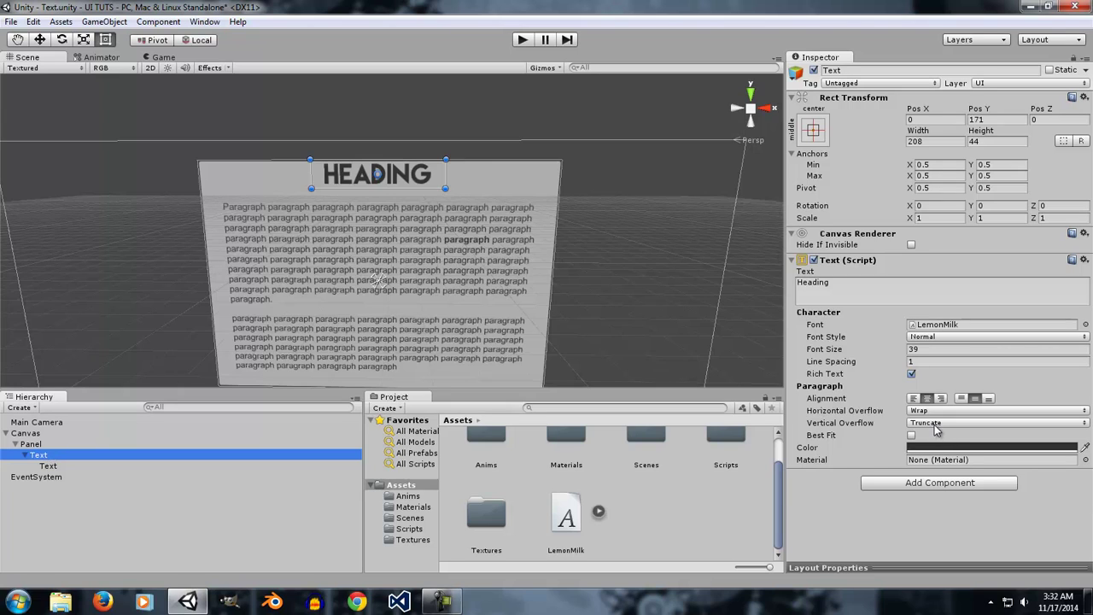
mouse_move(853, 359)
left_mouse_down()
mouse_move(842, 357)
mouse_move(859, 354)
left_mouse_up()
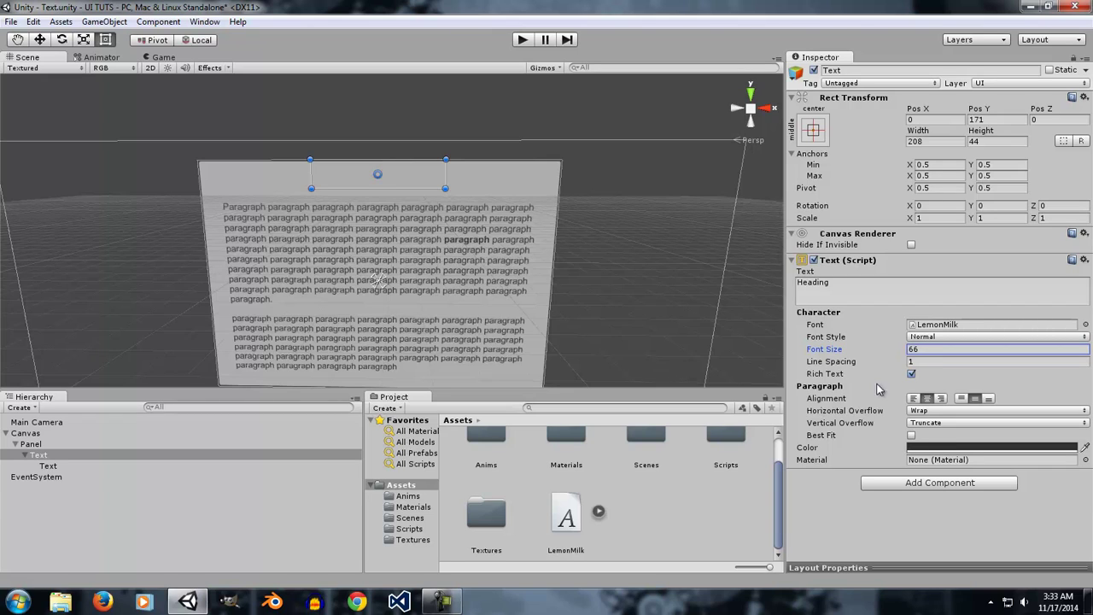
left_click(914, 424)
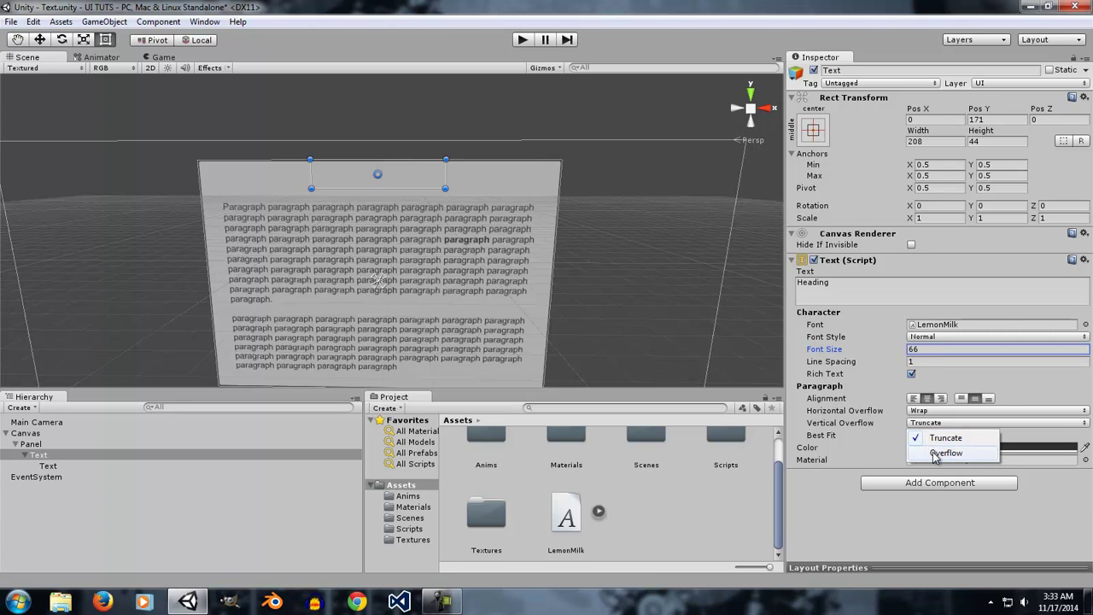
left_click(932, 454)
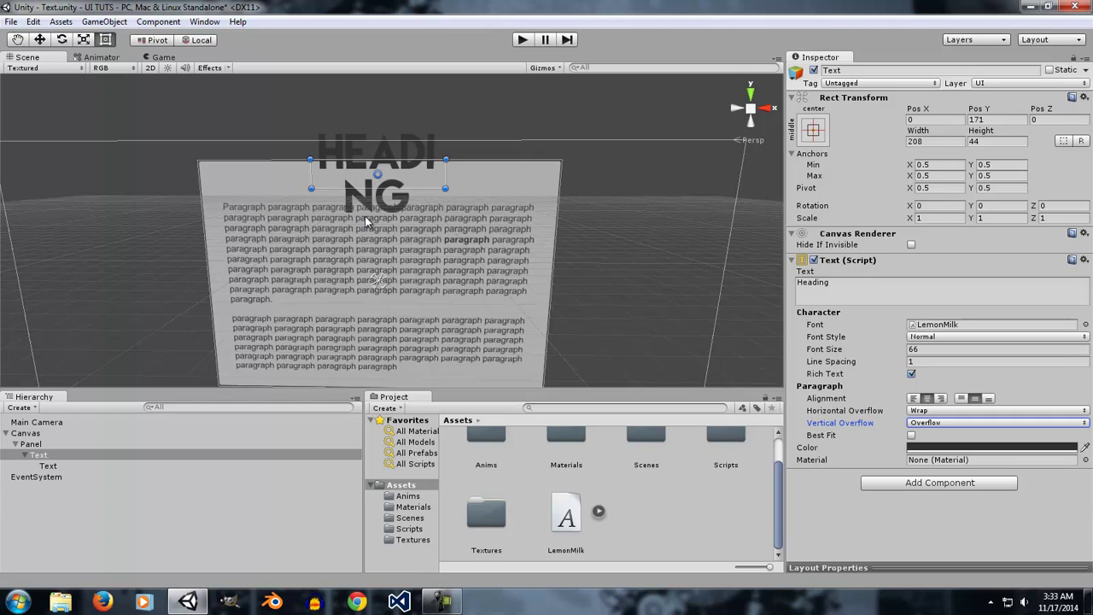
left_click(931, 423)
left_click(929, 437)
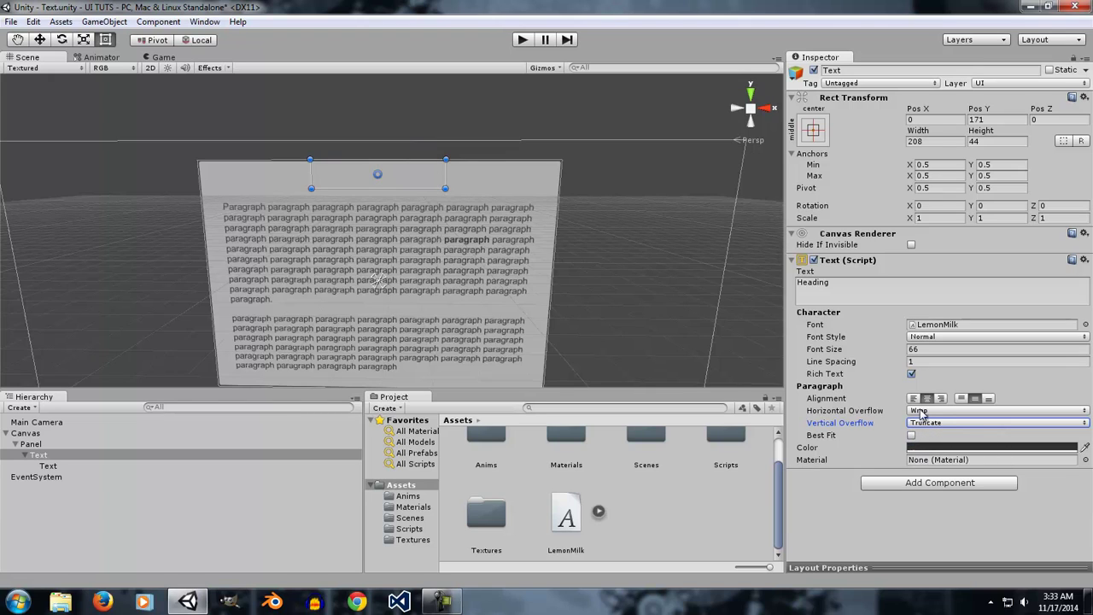
left_click_drag(854, 354, 833, 353)
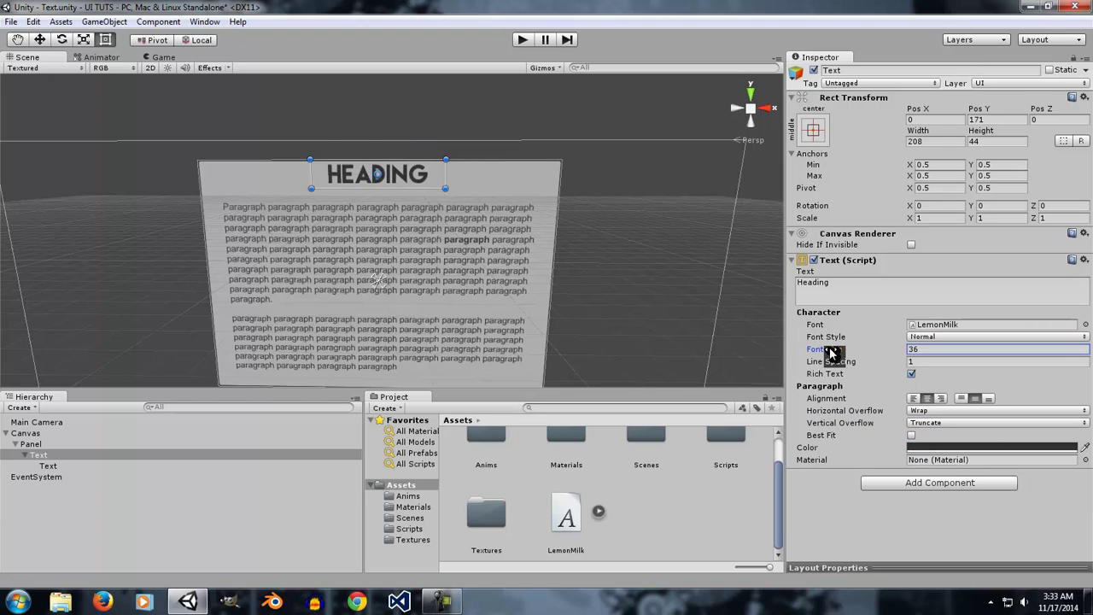
Enable Best Fit on the heading and resize its text box to about 166 by 67.
left_click(911, 436)
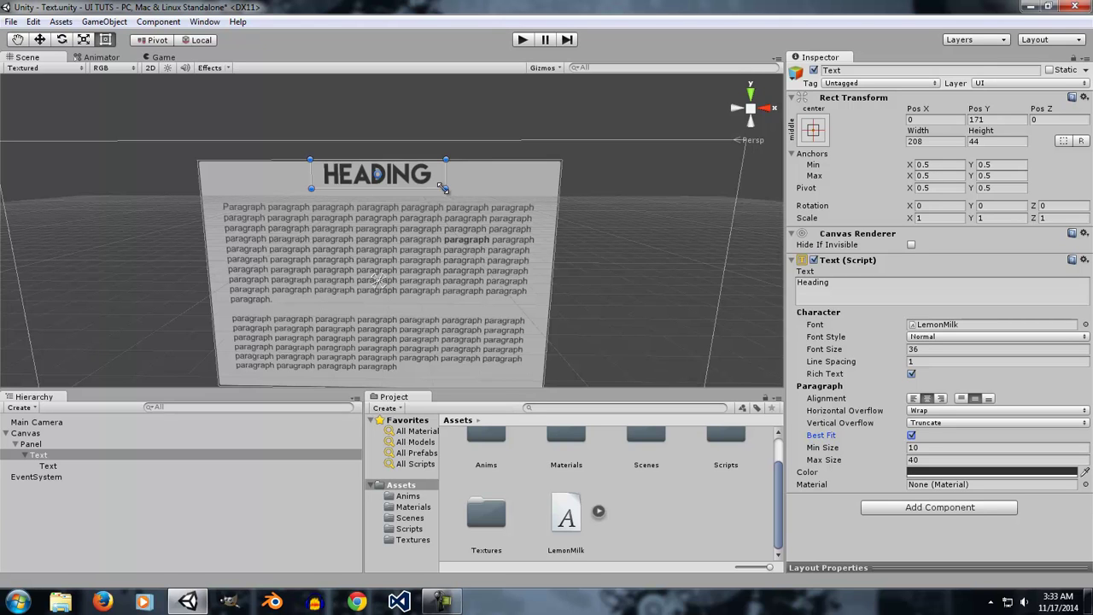
left_click_drag(443, 188, 406, 190)
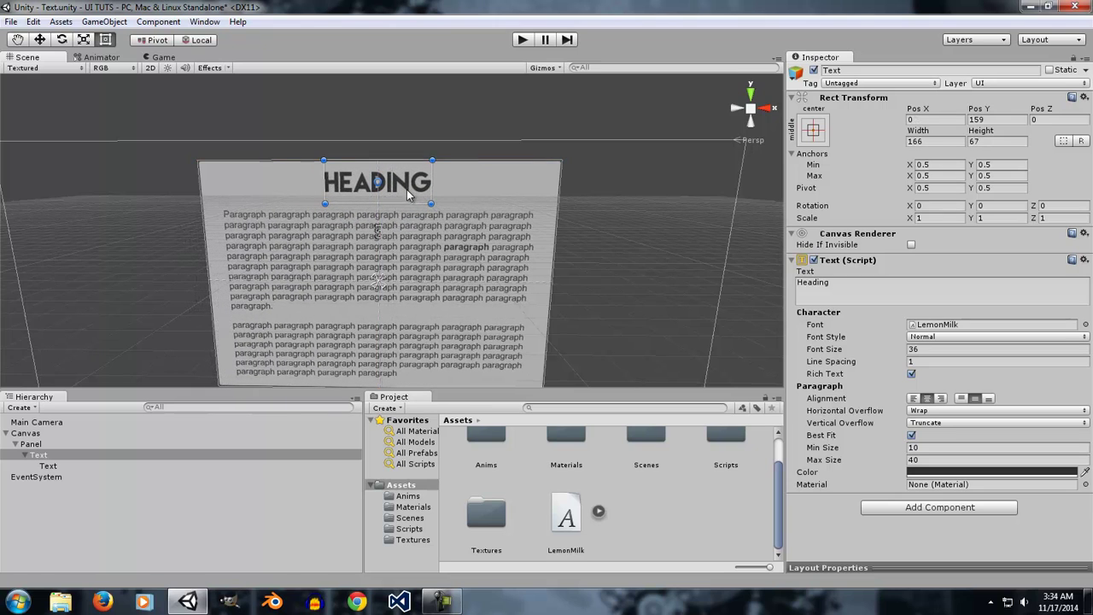
Set the heading's Best Fit minimum size to 22 and enlarge its text box to about 196 by 85.
left_click(857, 453)
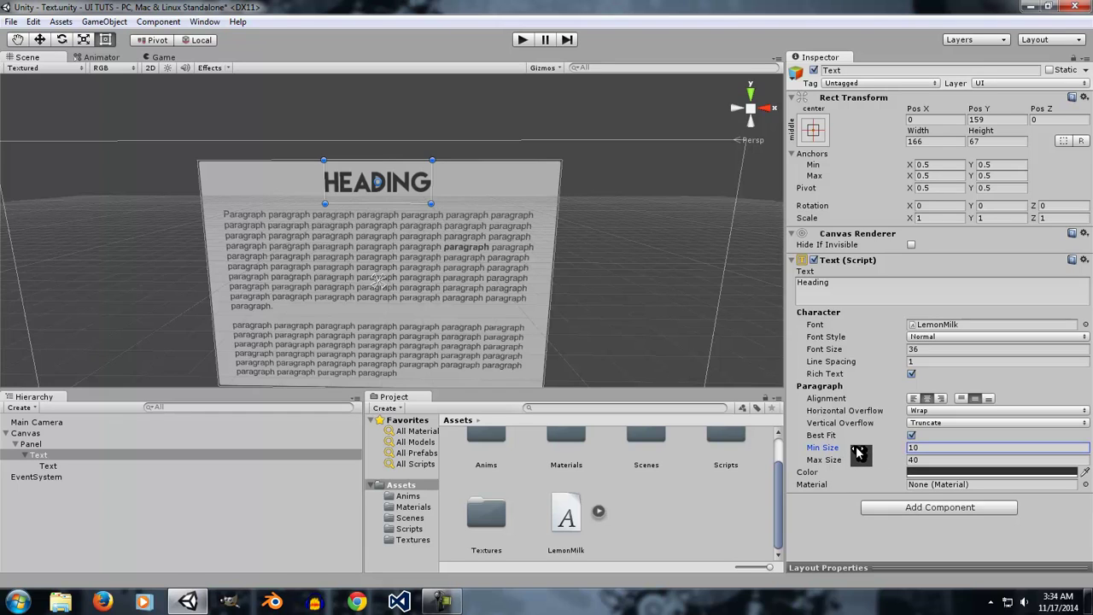
mouse_move(856, 452)
left_mouse_down()
mouse_move(888, 454)
mouse_move(868, 454)
left_mouse_up()
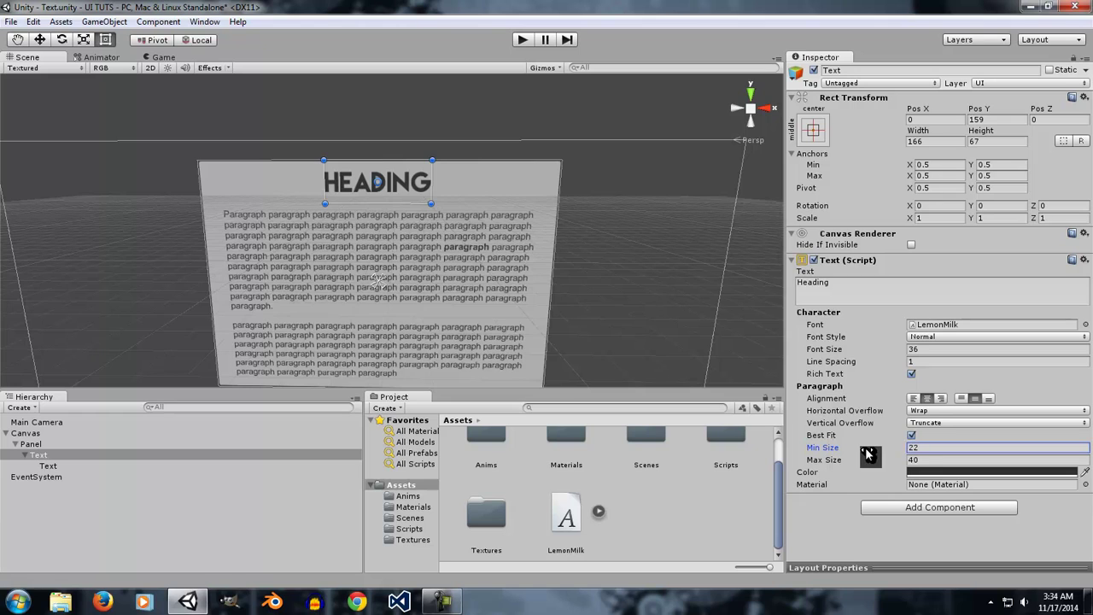
left_click_drag(431, 204, 450, 216)
Set the heading's Best Fit maximum size to 69 and resize its text box to about 195 by 59.
left_click(837, 462)
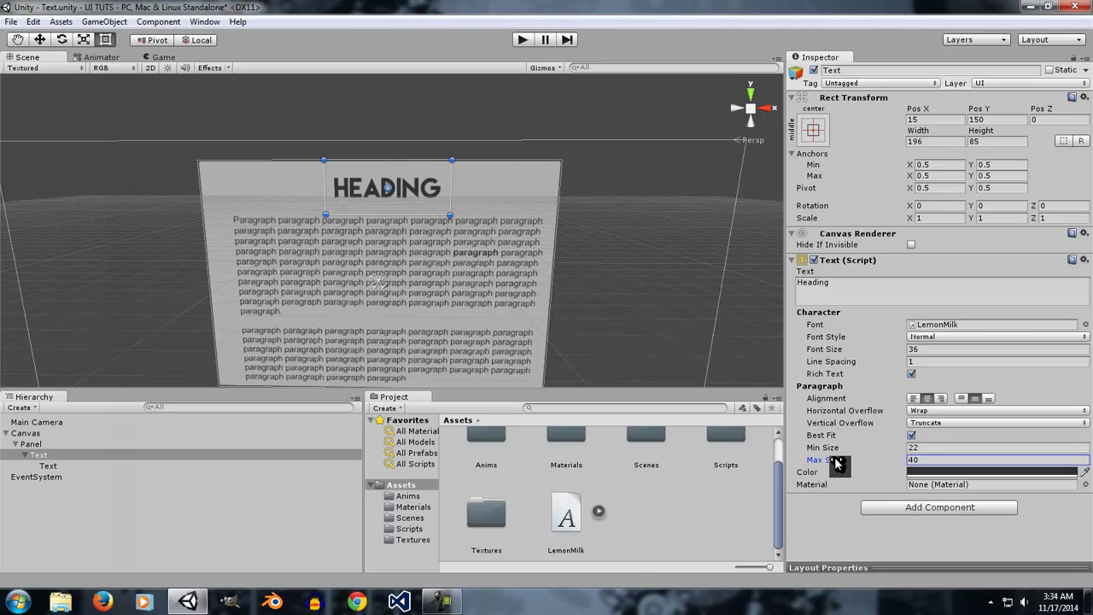
left_click_drag(837, 462, 865, 464)
left_click_drag(448, 229, 396, 192)
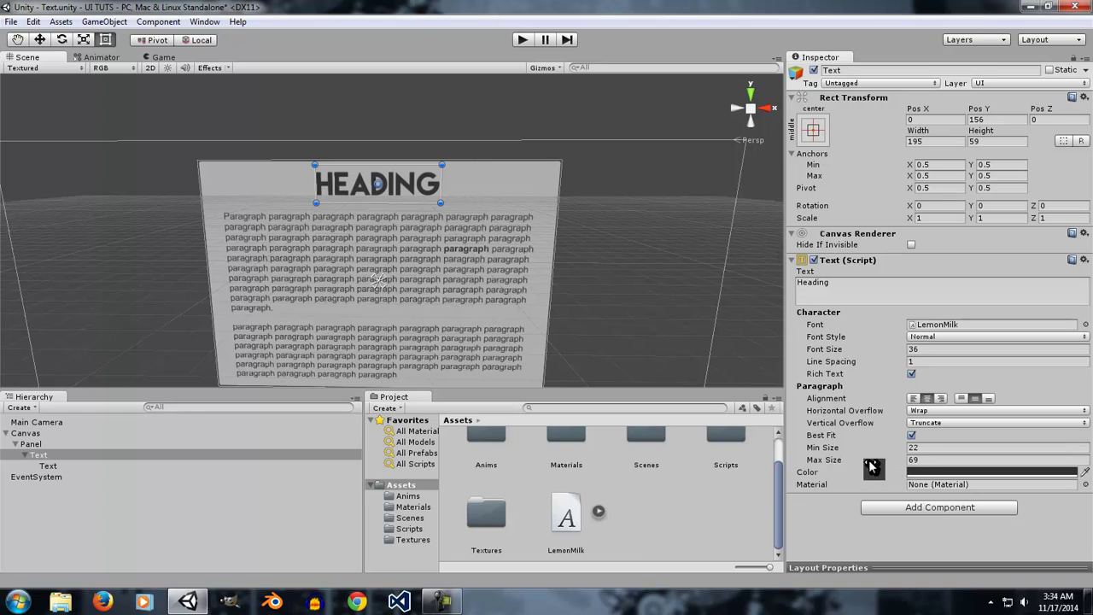
Set the heading's text color to dark grey with RGB values 56, 56, 56.
left_click(924, 472)
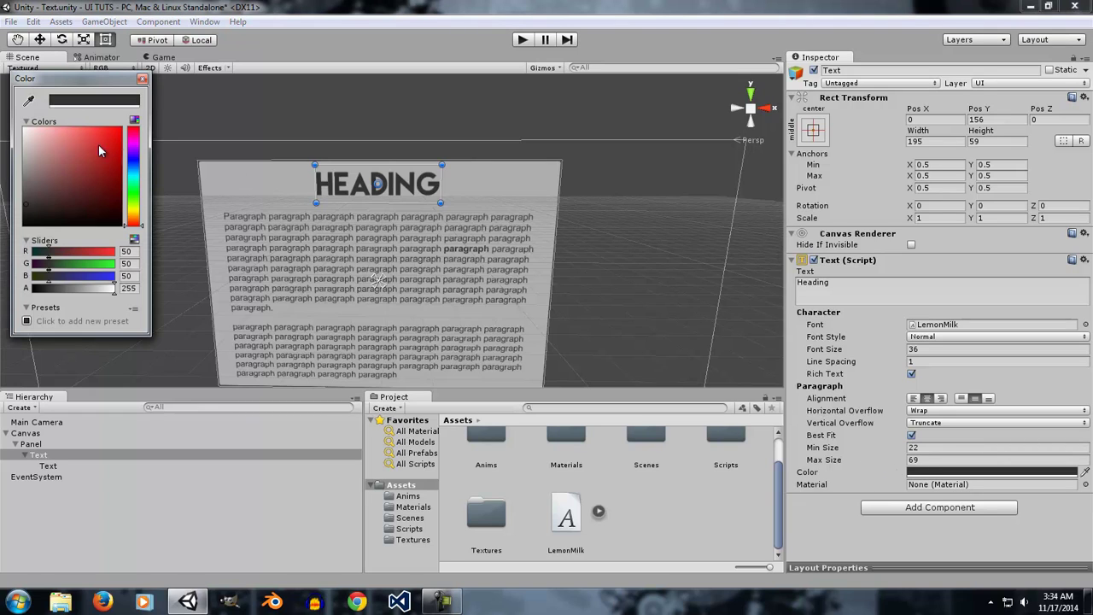
left_click_drag(124, 171, 26, 157)
left_click(134, 179)
left_click_drag(3, 216, 2, 205)
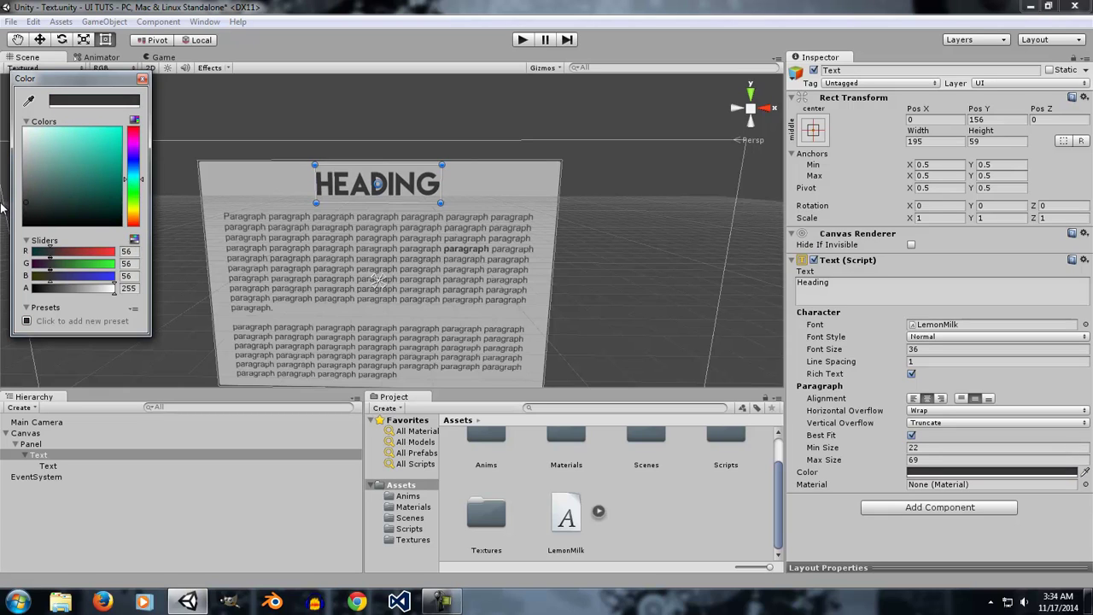
left_click(142, 80)
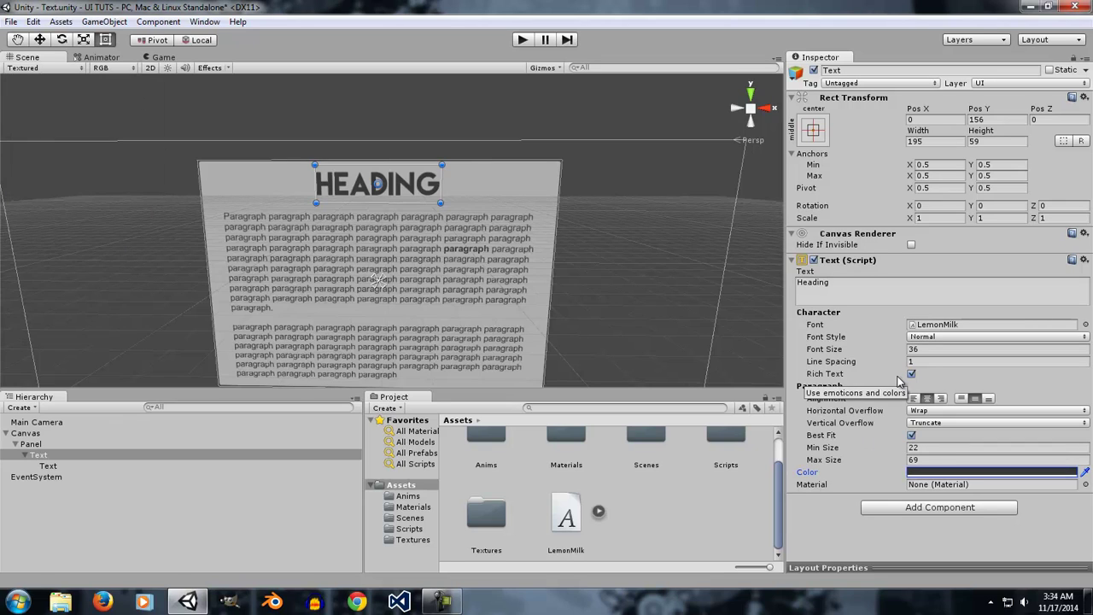
left_click(855, 280)
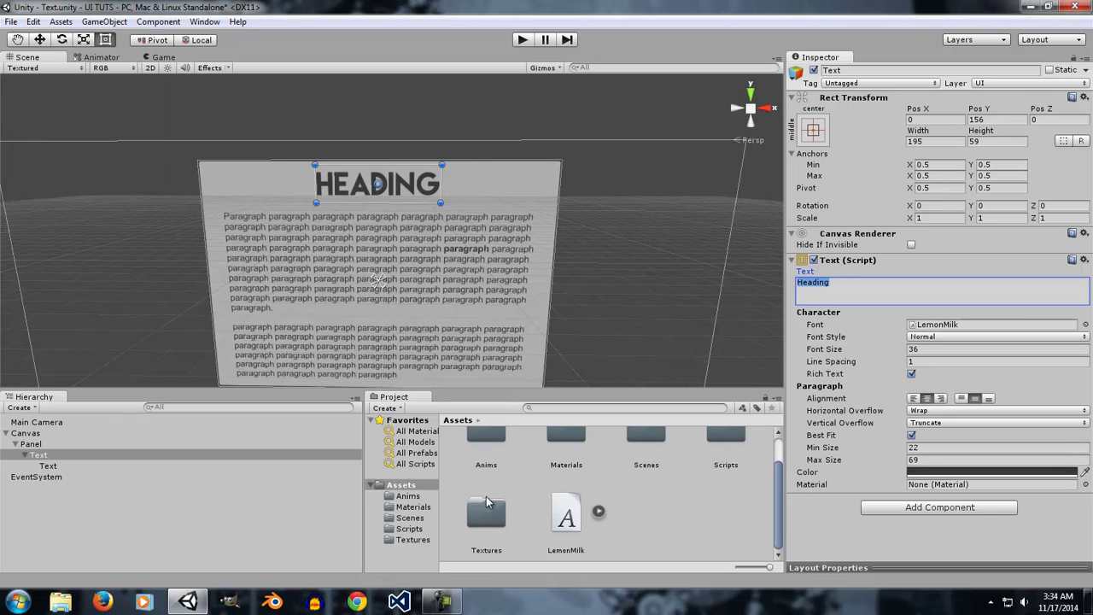
Open the Canvas in WorldSpace scene and frame the Text object under its Canvas.
left_click(410, 518)
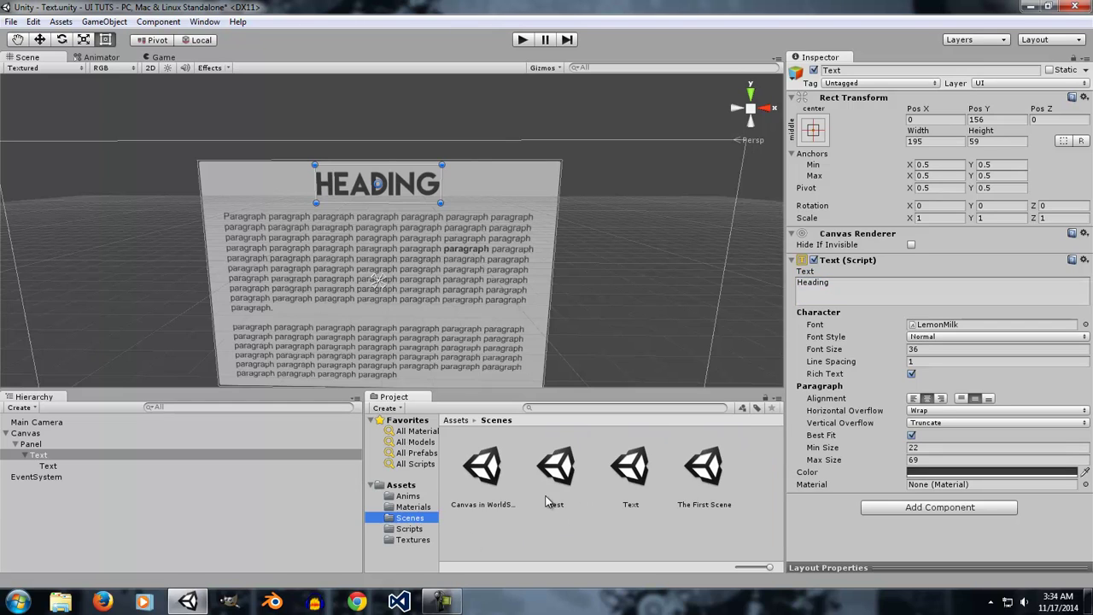
double_click(492, 491)
left_click(580, 324)
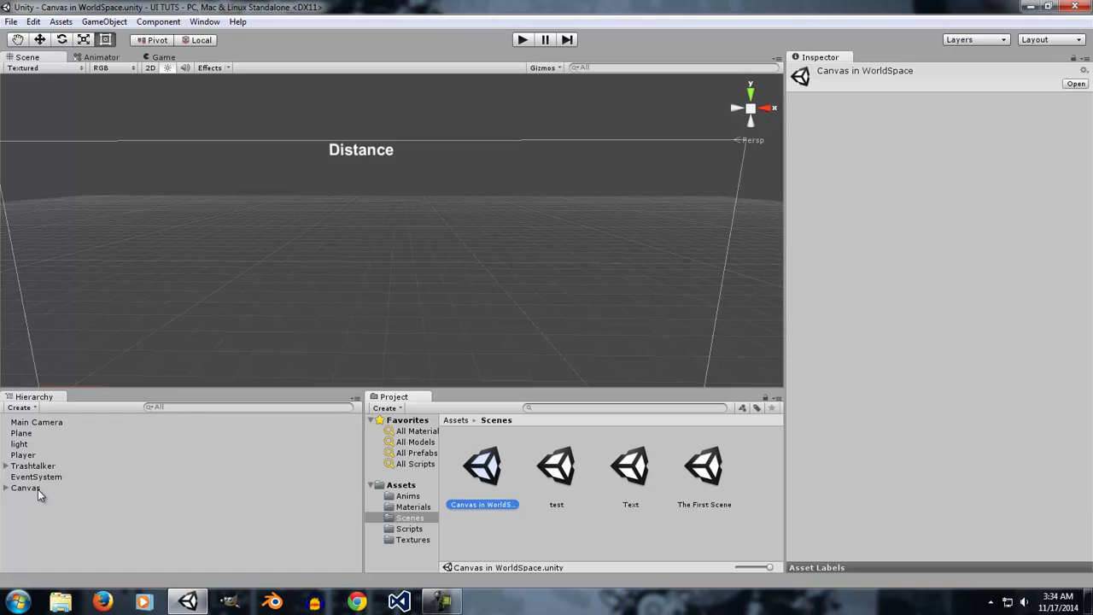
double_click(38, 489)
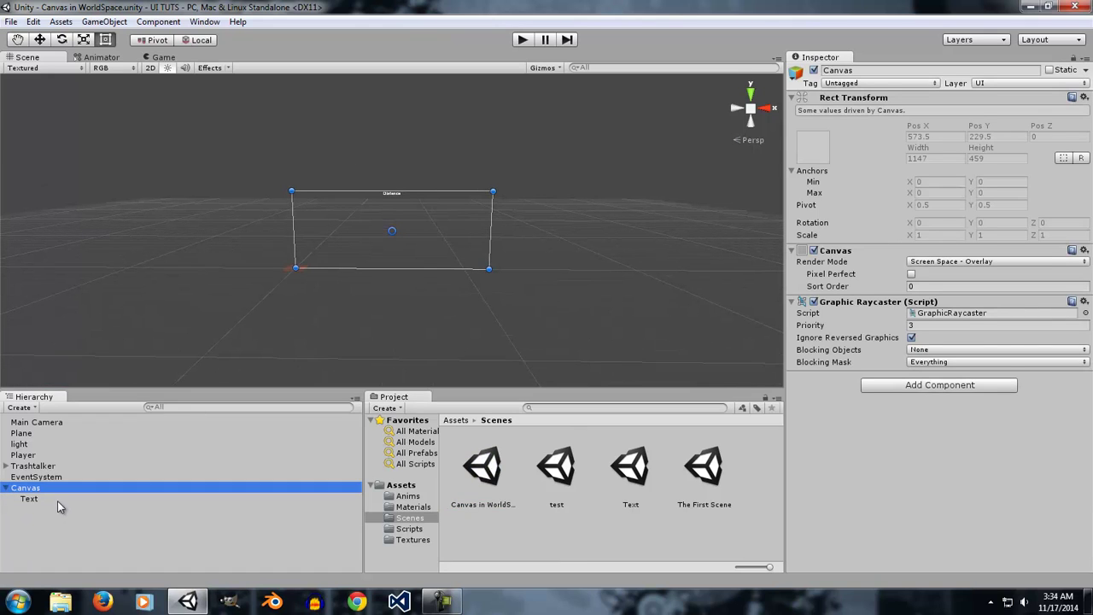
double_click(55, 498)
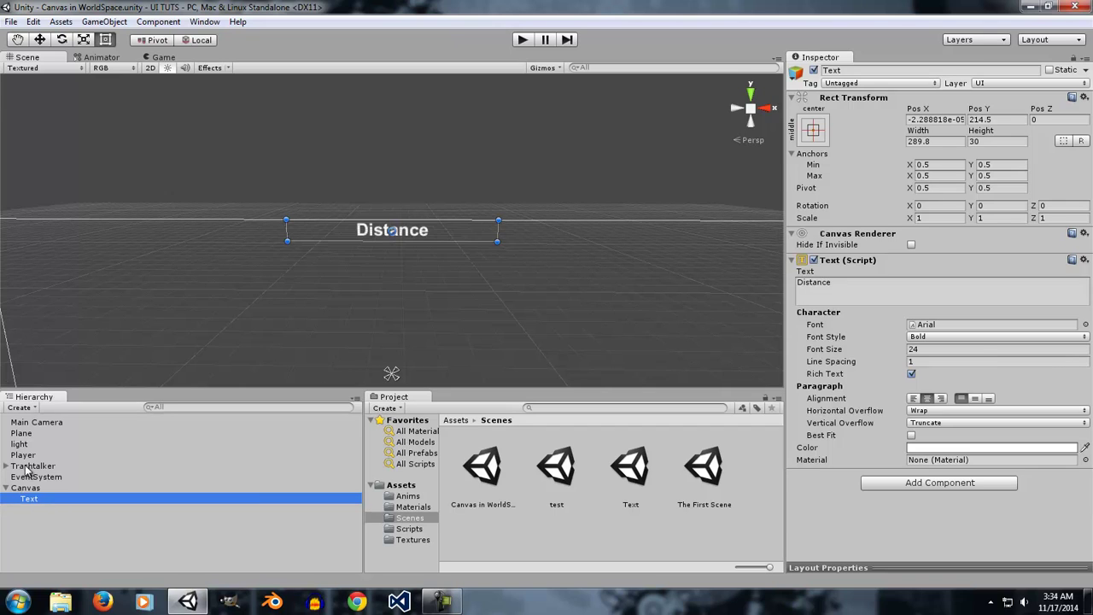
Open the Trashtalker object's script in MonoDevelop and inspect the declaration of its ui variable.
left_click(29, 466)
left_click(957, 330)
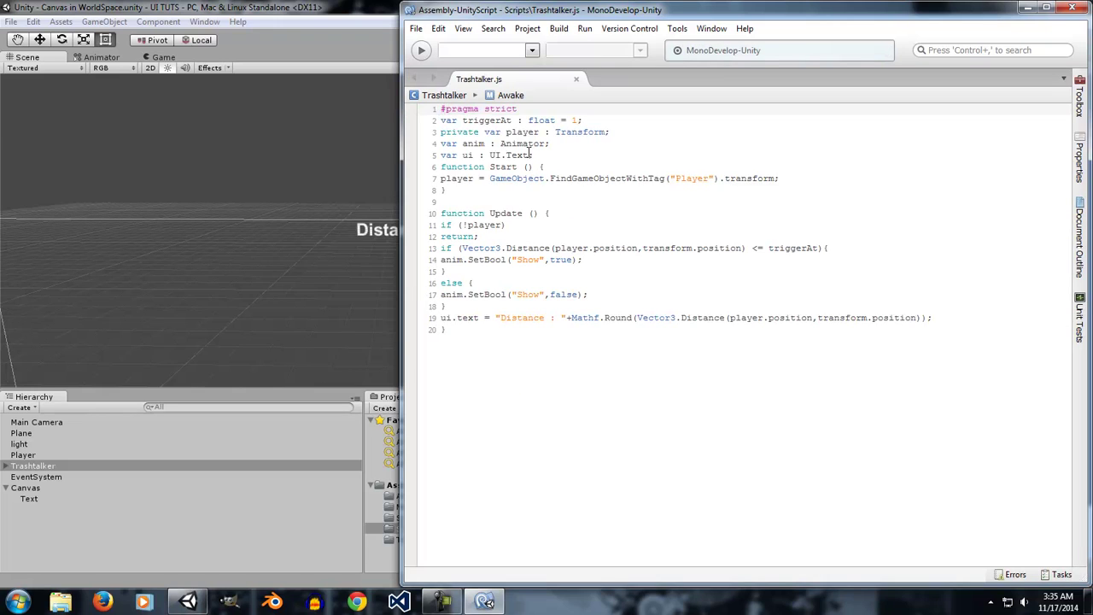
left_click(464, 155)
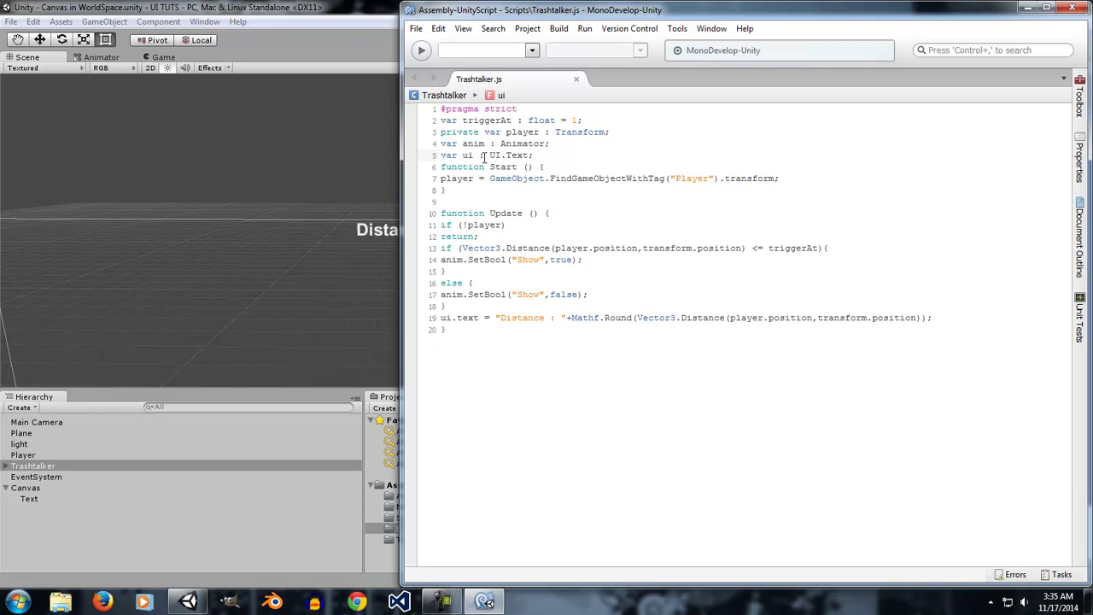
left_click_drag(485, 156, 553, 156)
left_click(1033, 7)
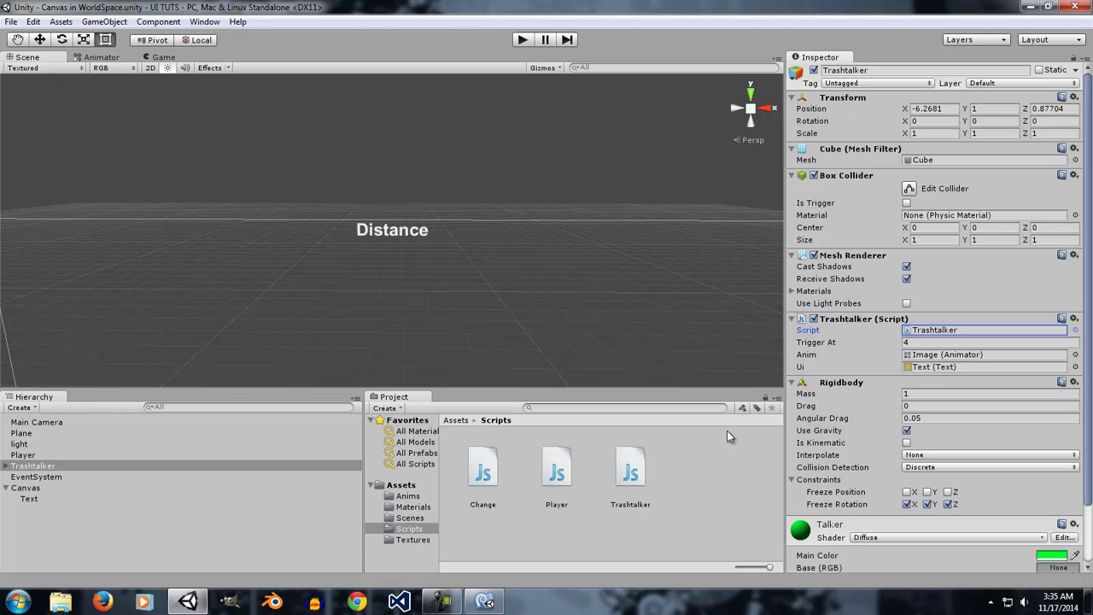
Return to Trashtalker.js in MonoDevelop, enlarge the code and examine the ui variable's name and UI.Text type.
left_click(484, 601)
left_click(633, 353)
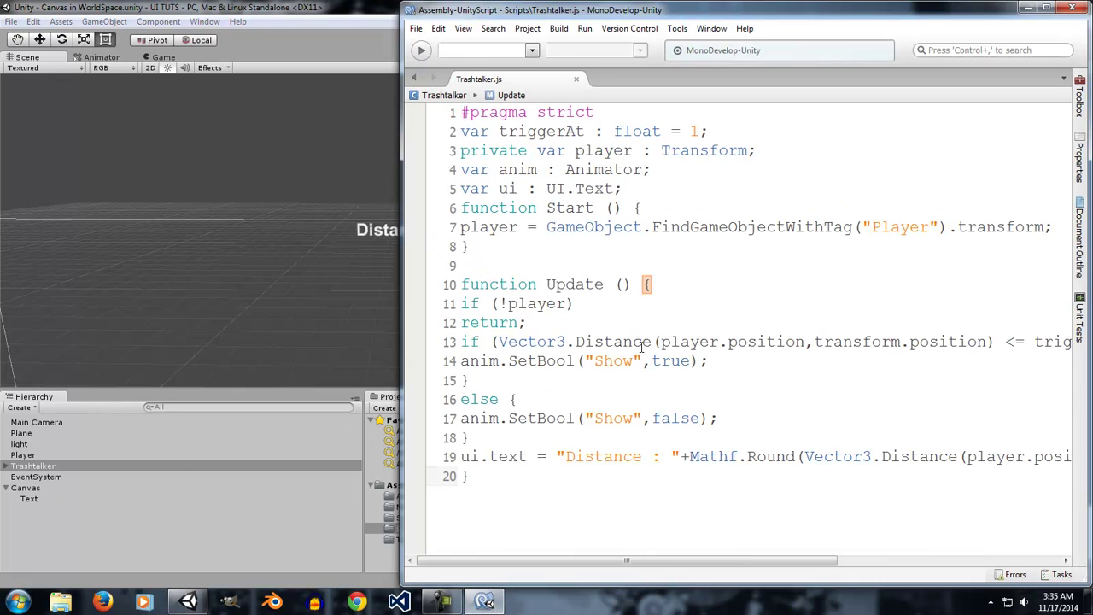
scroll(639, 348, "down", 3, "ctrl")
scroll(641, 347, "up", 1, "ctrl")
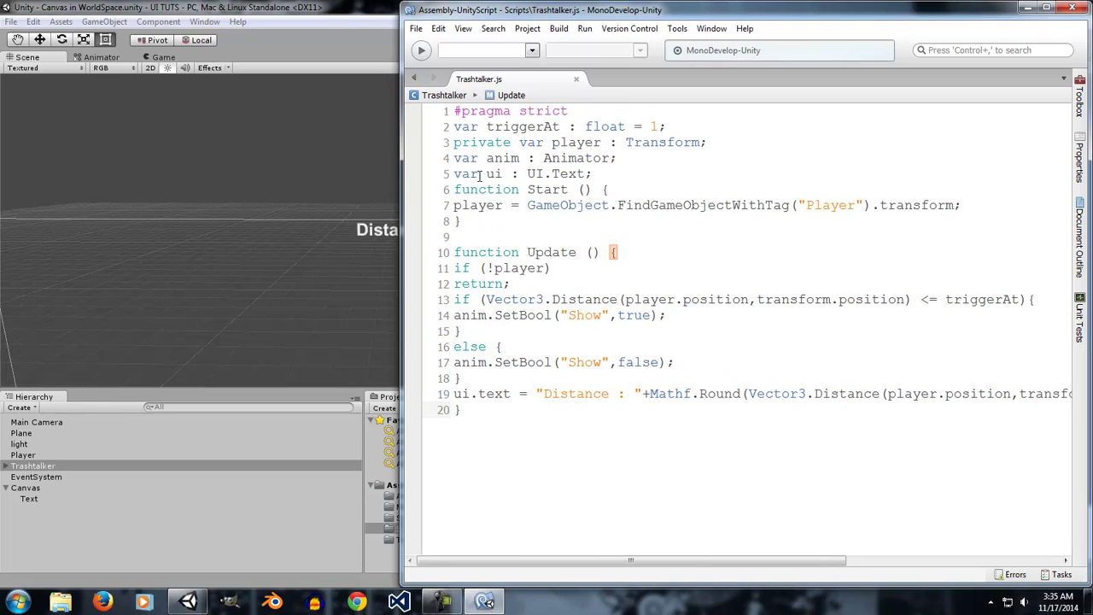
double_click(495, 174)
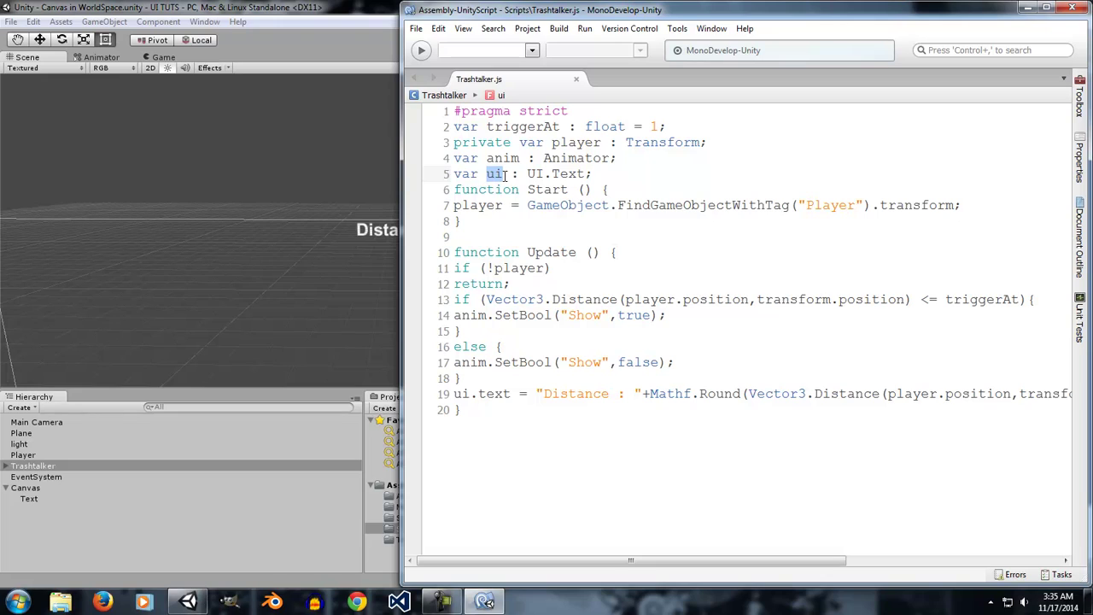
mouse_move(527, 174)
left_mouse_down()
mouse_move(641, 176)
mouse_move(534, 175)
left_mouse_up()
left_click(588, 175)
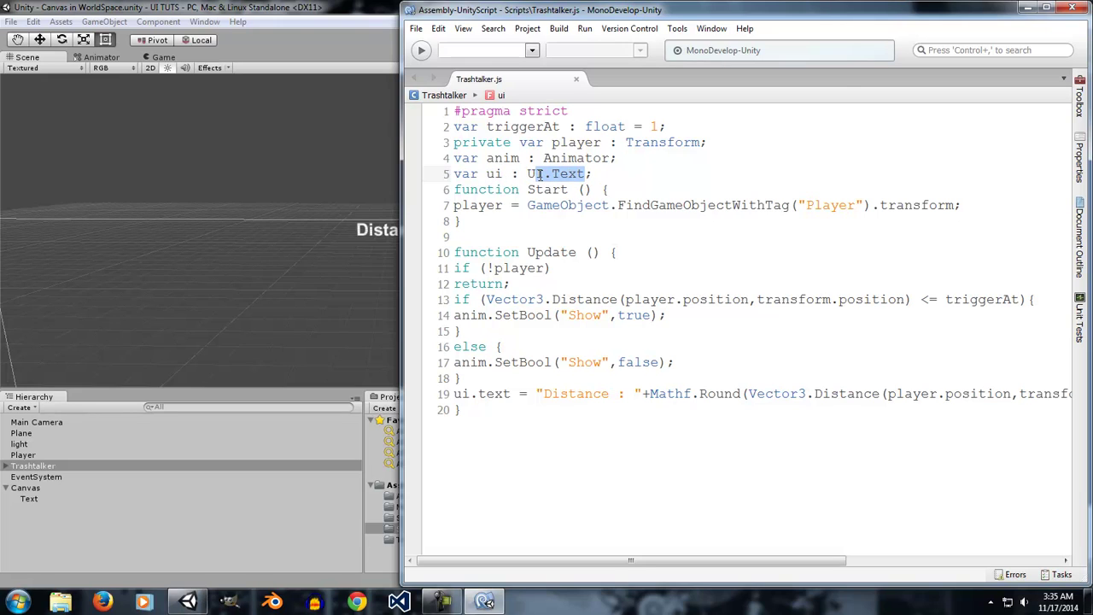
Maximize the code editor window, switch back to Unity and locate the object assigned to Trashtalker's Ui variable.
left_click(1047, 7)
left_click(1029, 7)
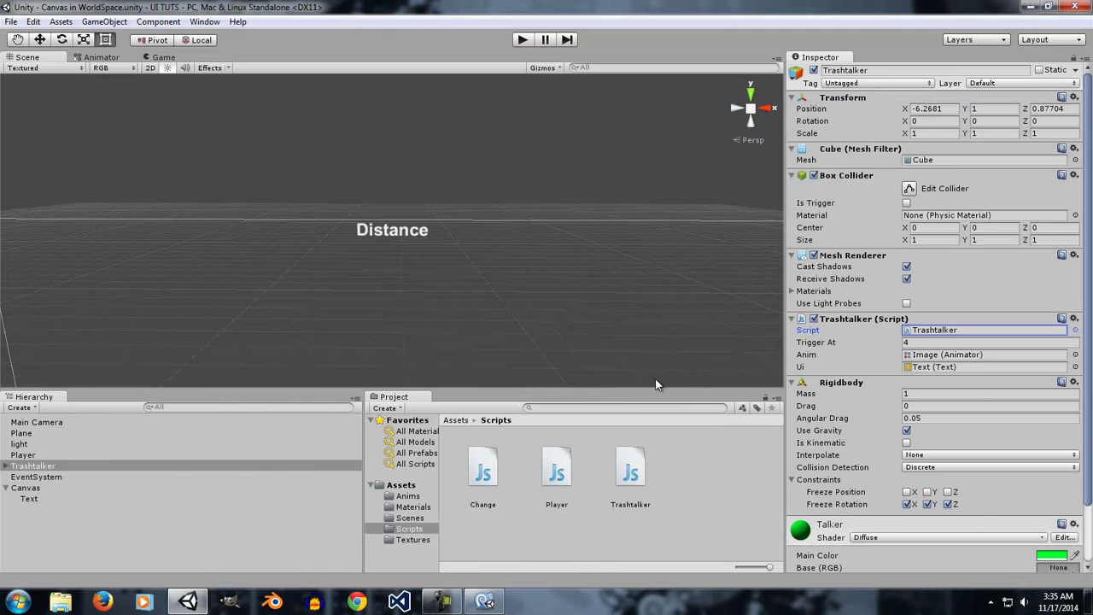
left_click(931, 366)
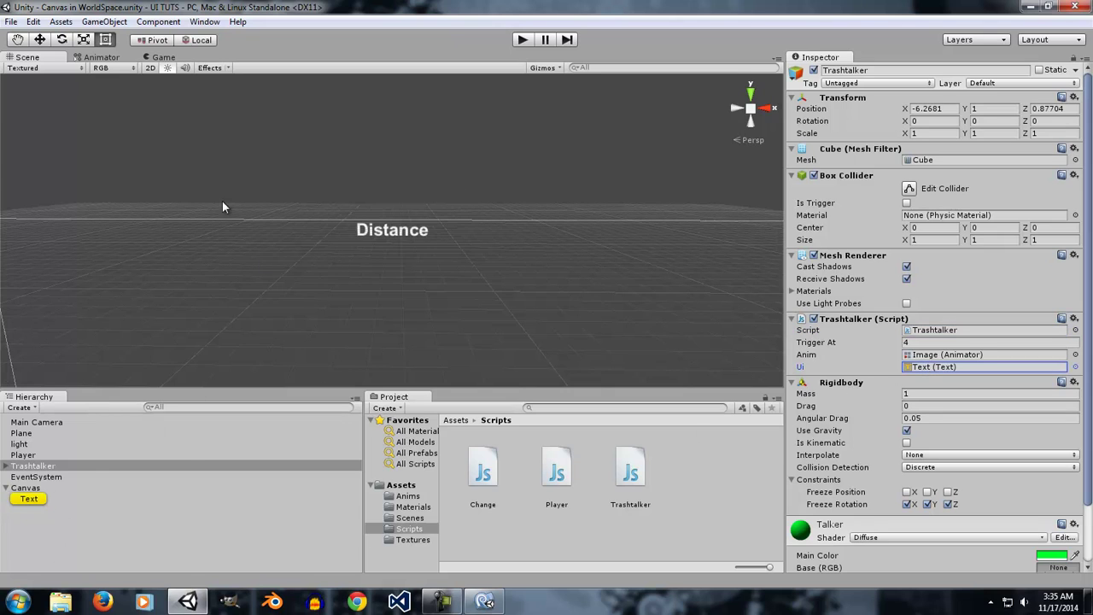
In MonoDevelop, examine the Update line that assigns the rounded player distance to ui.text, part by part.
left_click(484, 601)
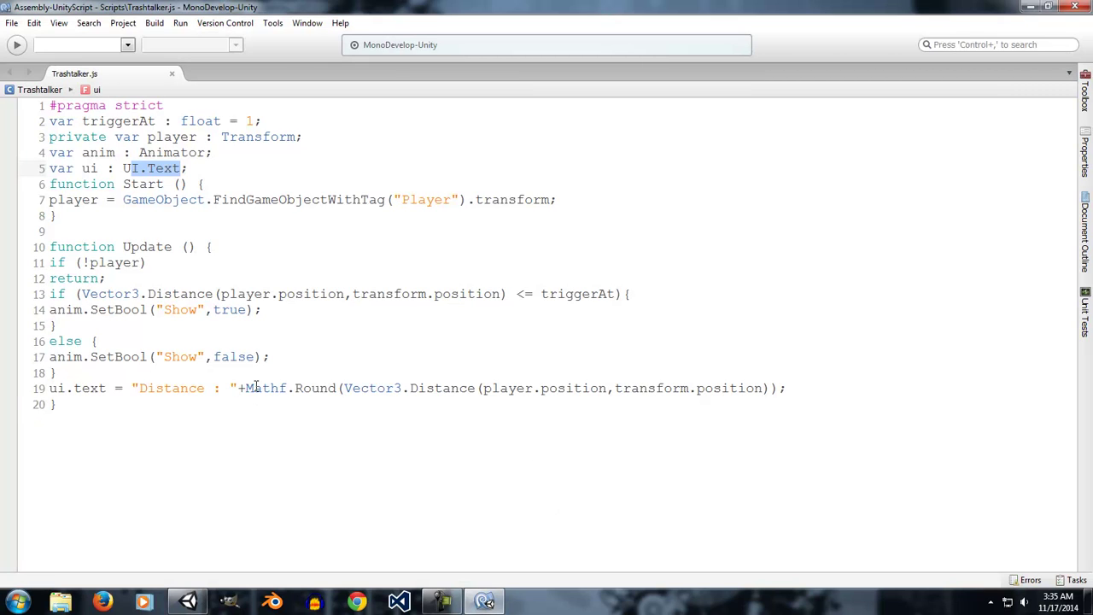
left_click_drag(246, 388, 498, 391)
left_click_drag(561, 384, 673, 388)
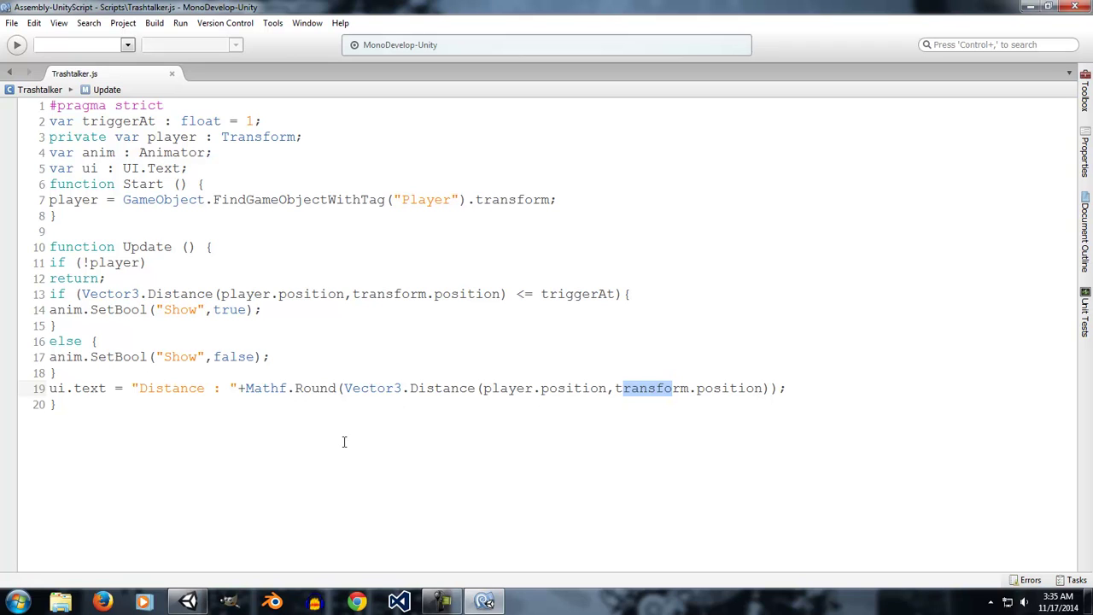
left_click_drag(345, 387, 769, 388)
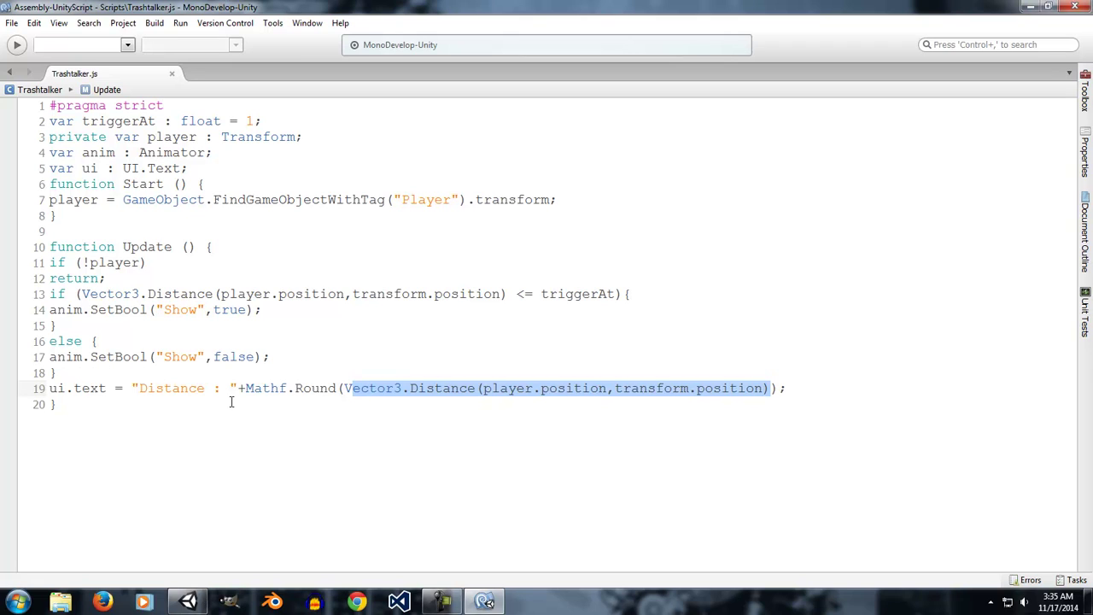
left_click_drag(222, 389, 68, 393)
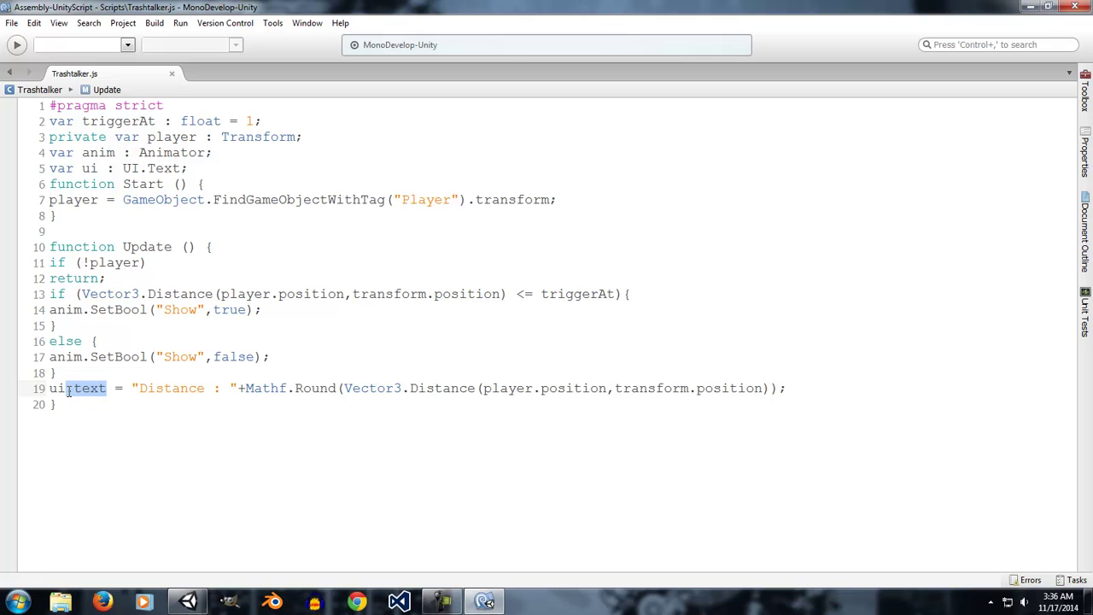
Switch back to Unity, play the scene and move the player cube around to test the distance text, ending with play mode stopped.
left_click(1030, 6)
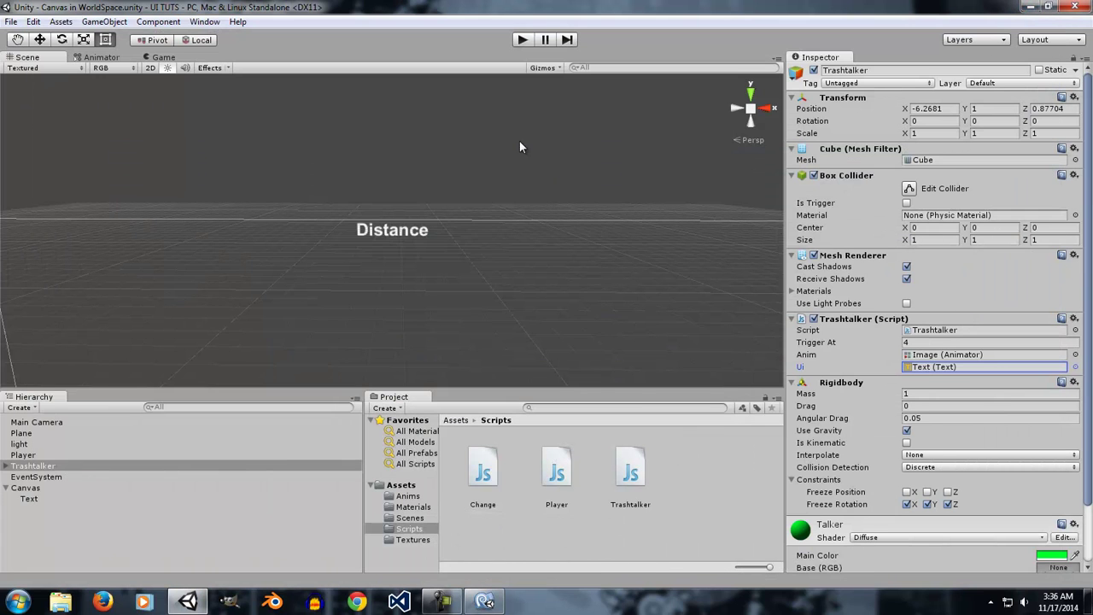
left_click(524, 43)
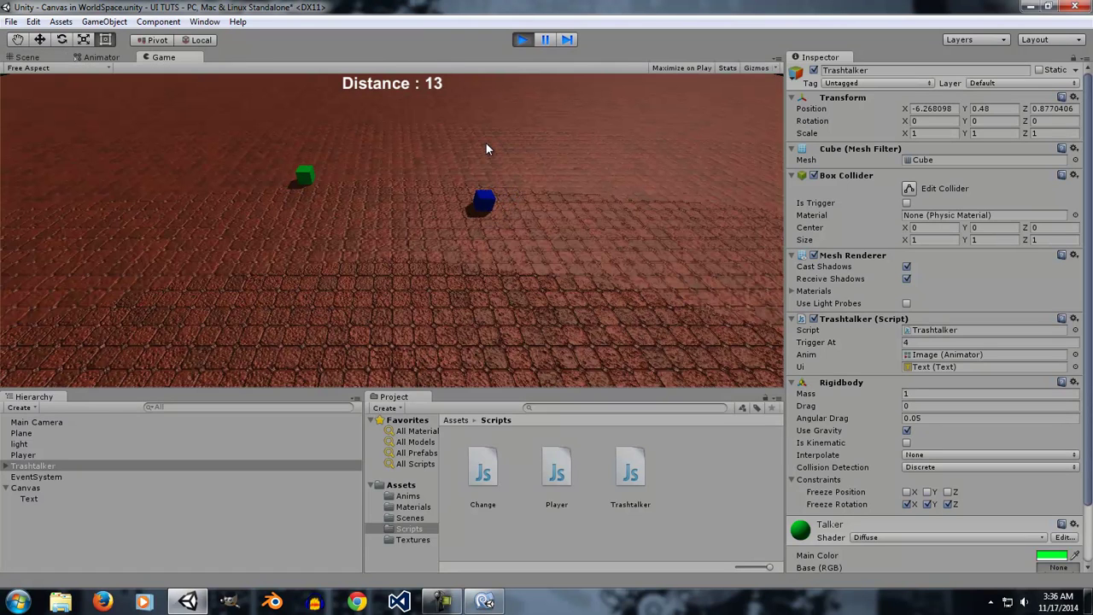
key("a")
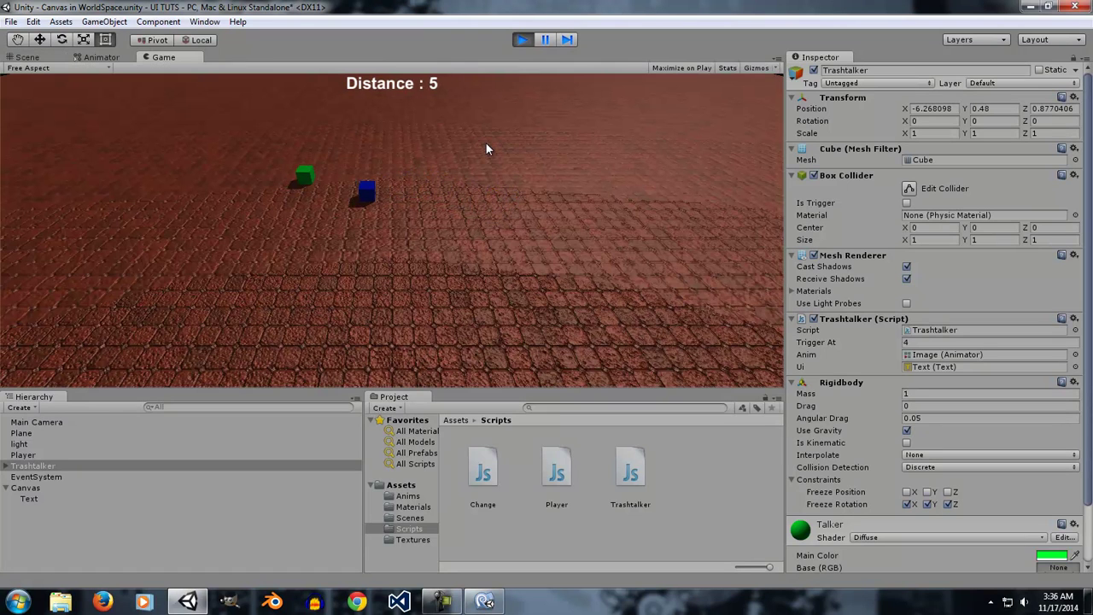
key("s")
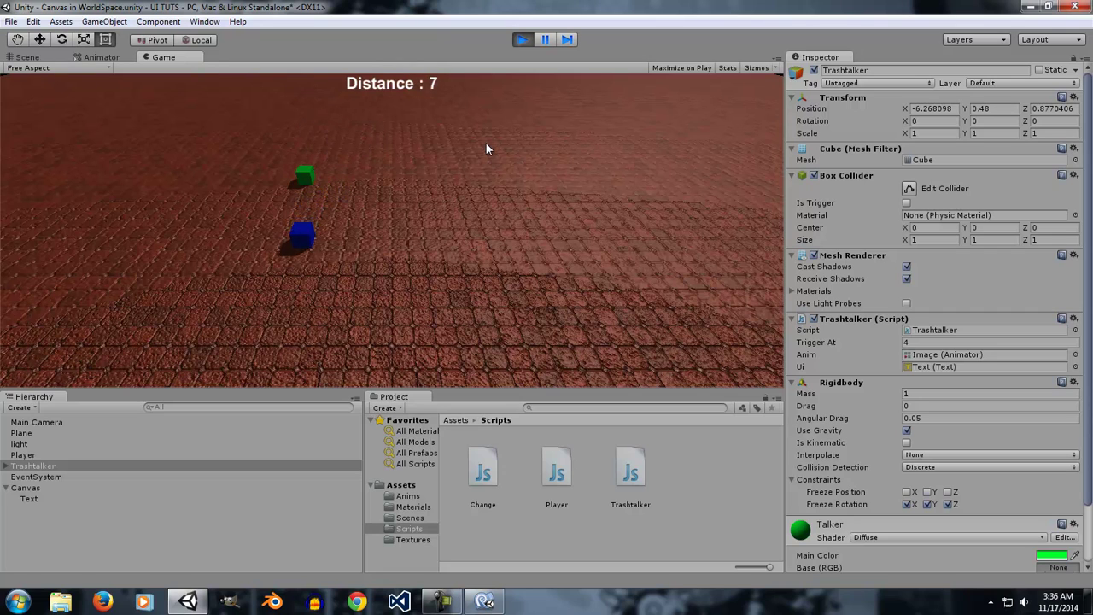
key("d")
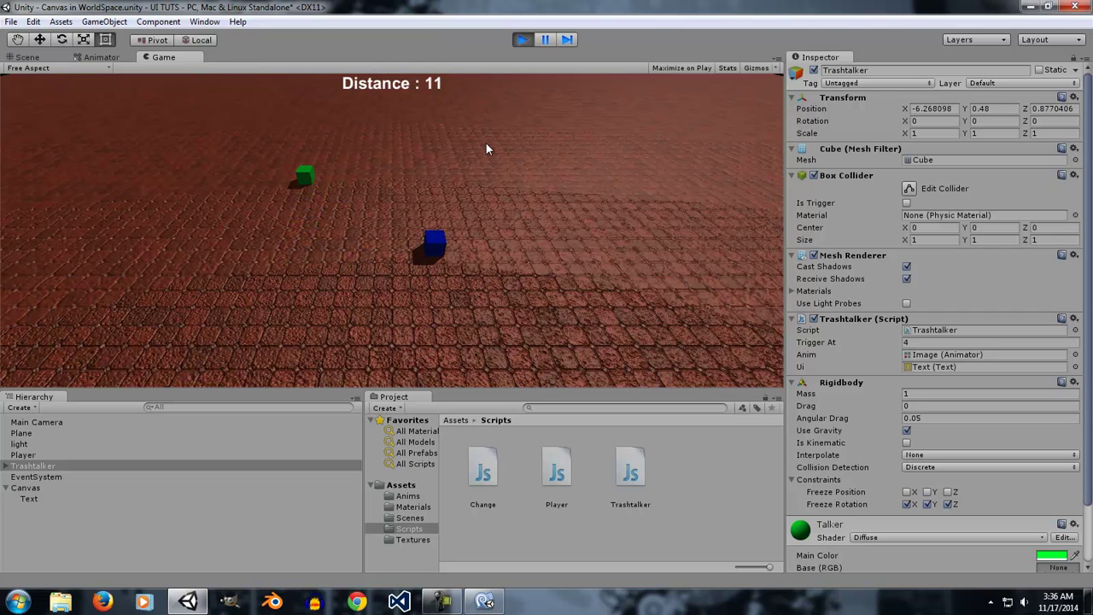
key("s")
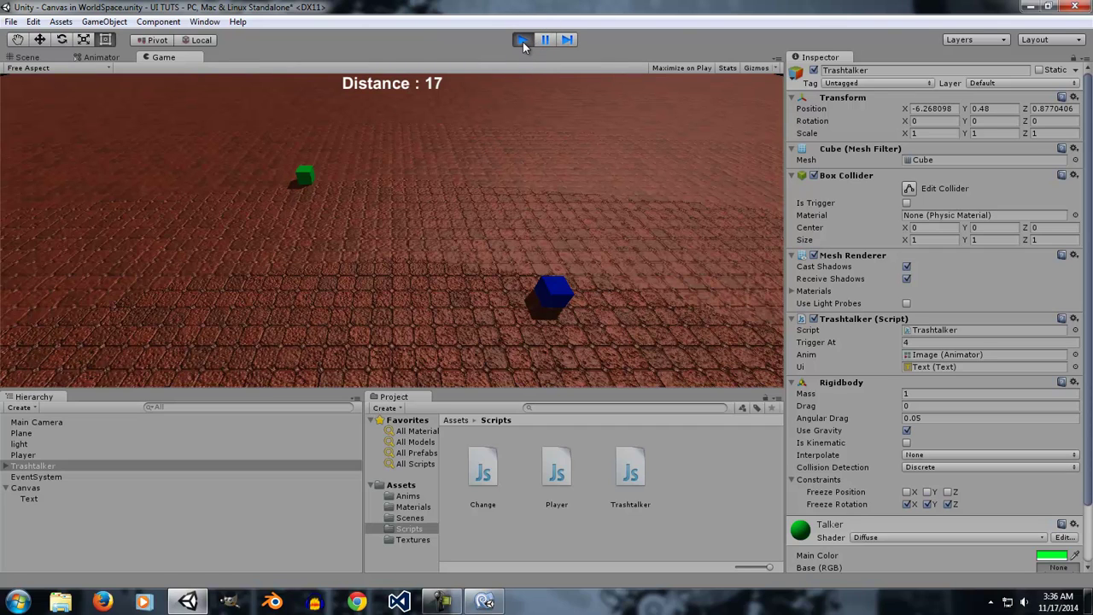
left_click(523, 40)
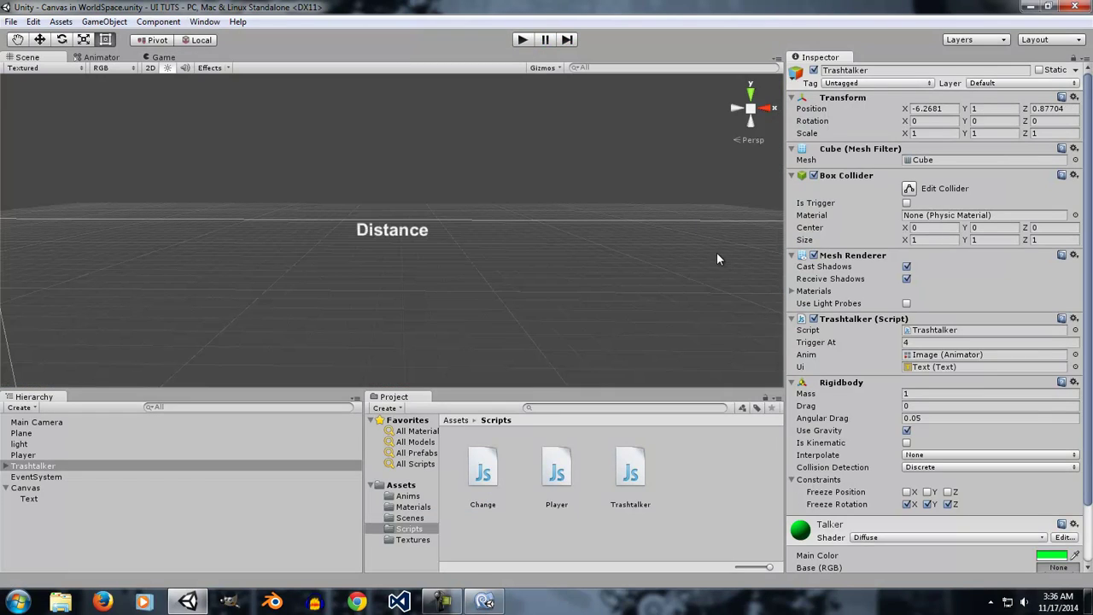
Set the Canvas Text object's text to "dsadadasdzcxzc" and briefly play the scene to check the script's effect on it.
left_click(36, 497)
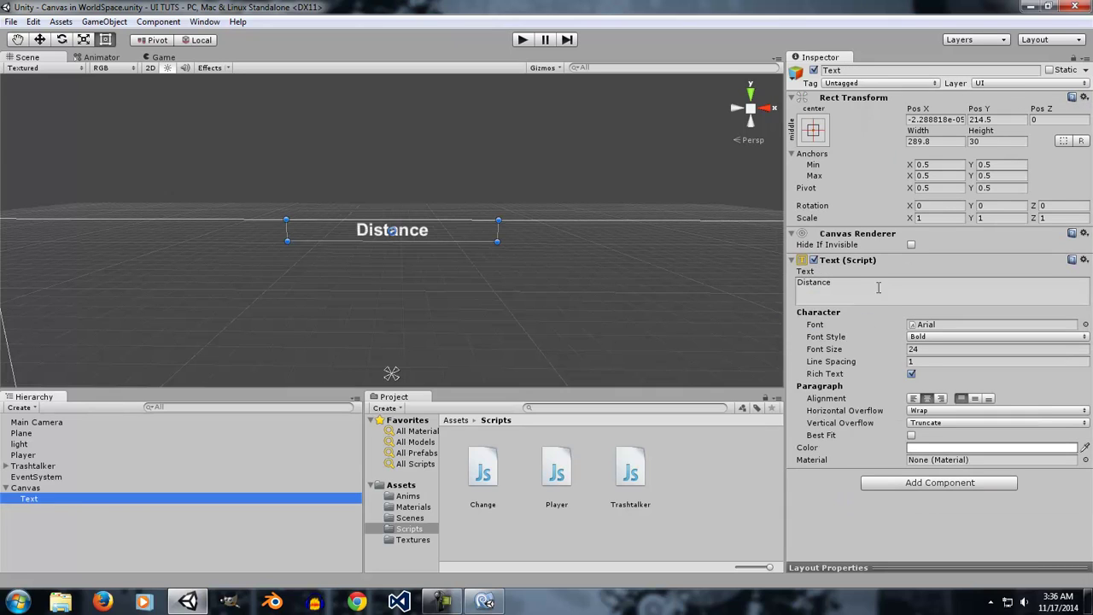
left_click(878, 288)
type("dsadadasd")
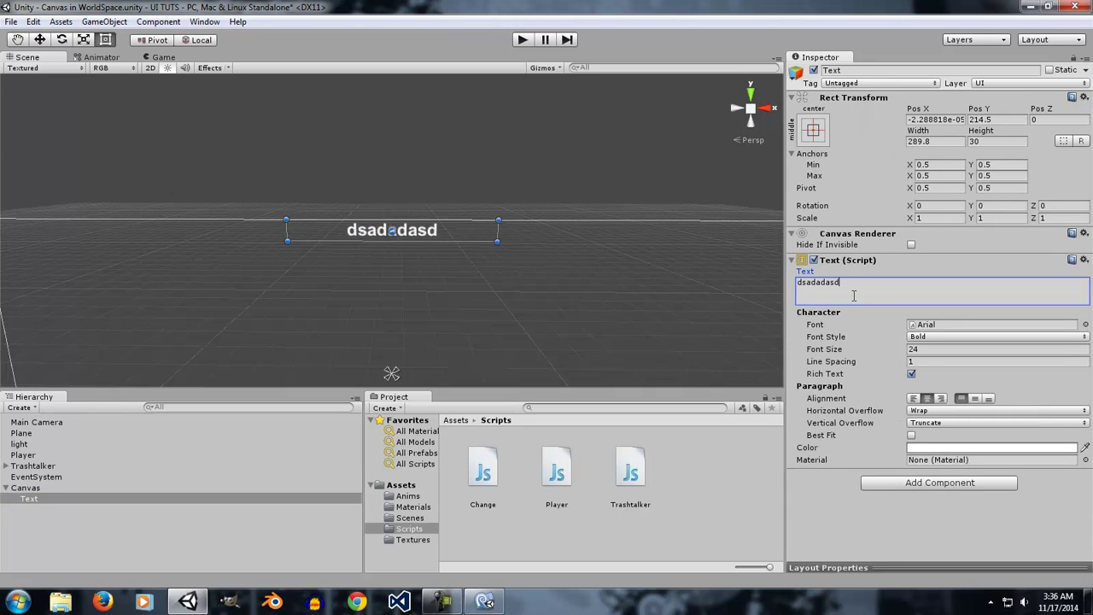
type("zcxzc")
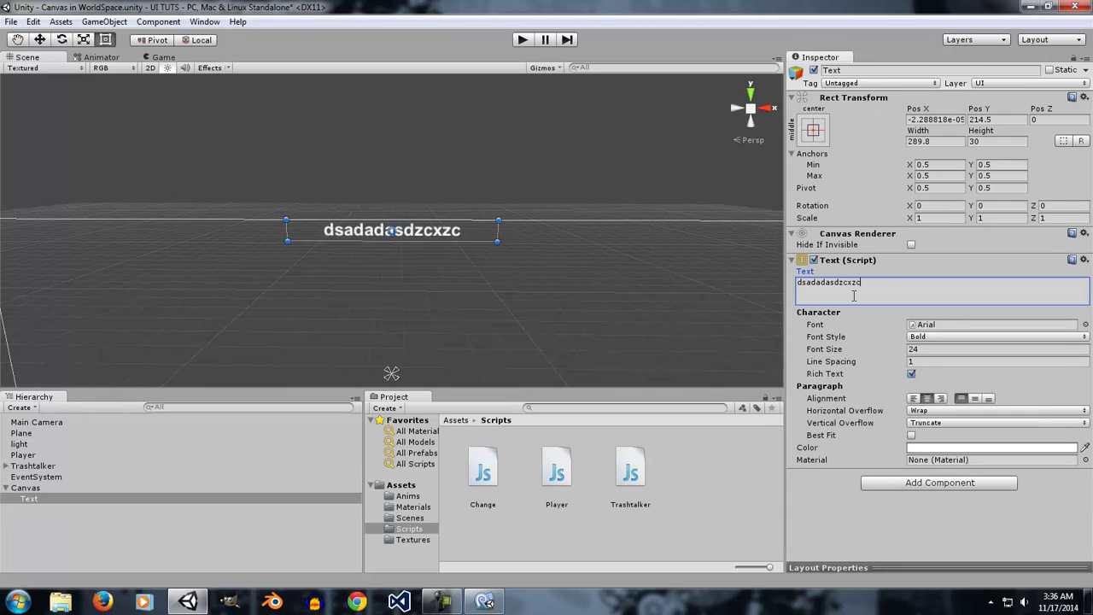
left_click(524, 40)
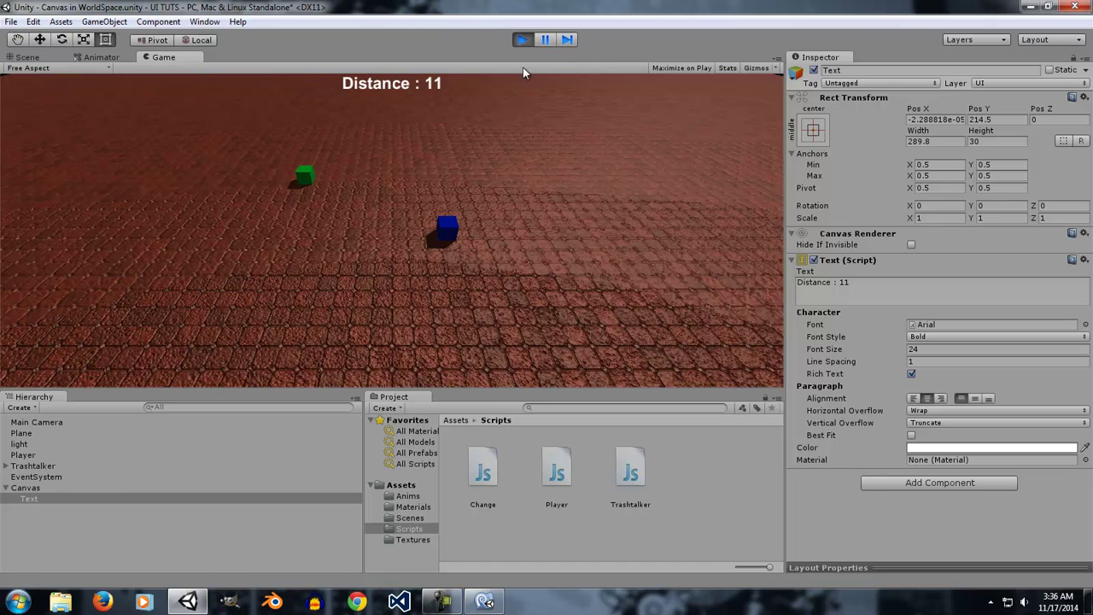
left_click(522, 40)
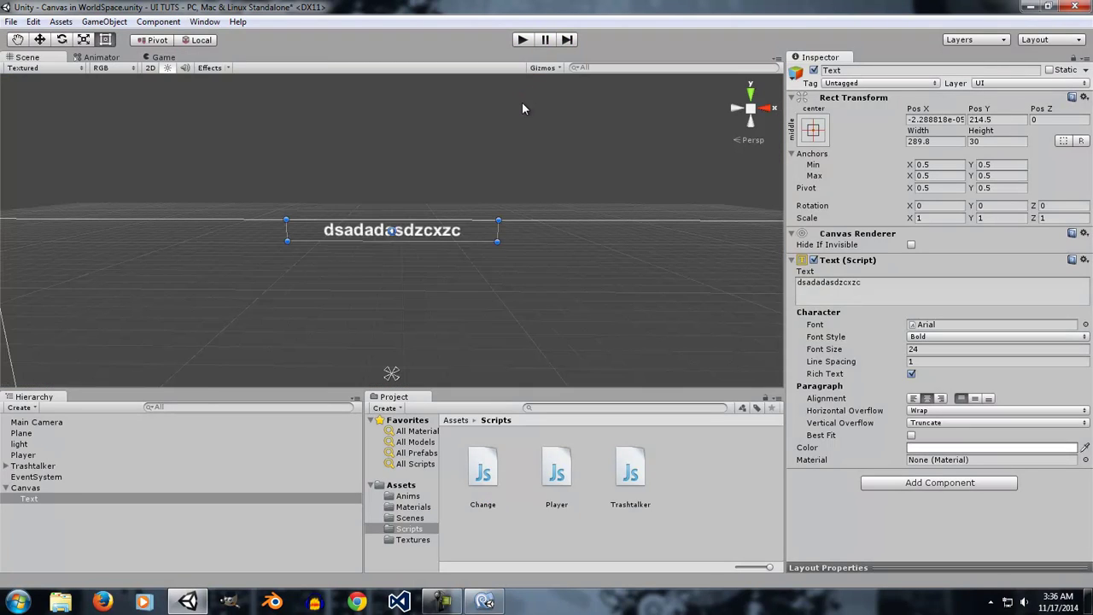